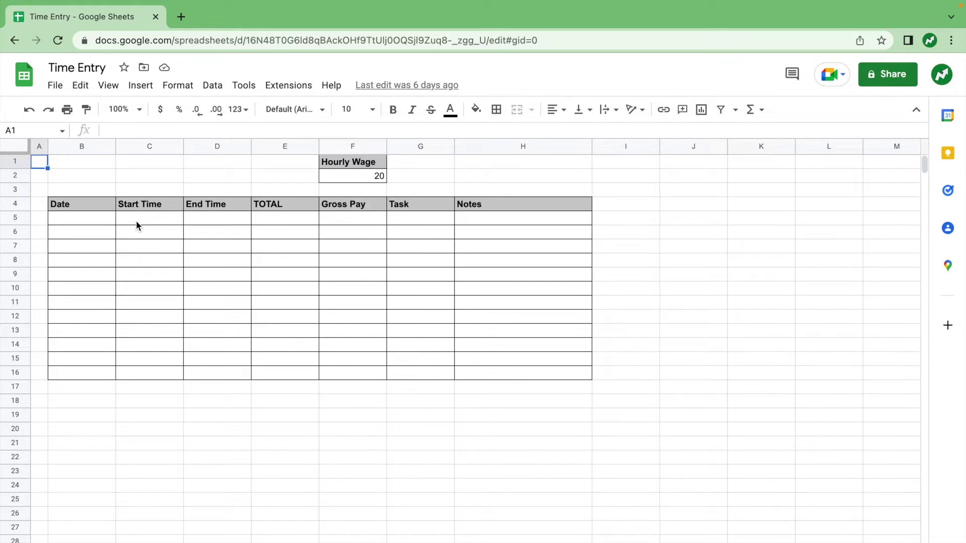
Enter the date 8/24 in the first row of the time entry table, cell B5
{"action": "left_click", "coordinate": [90, 220]}
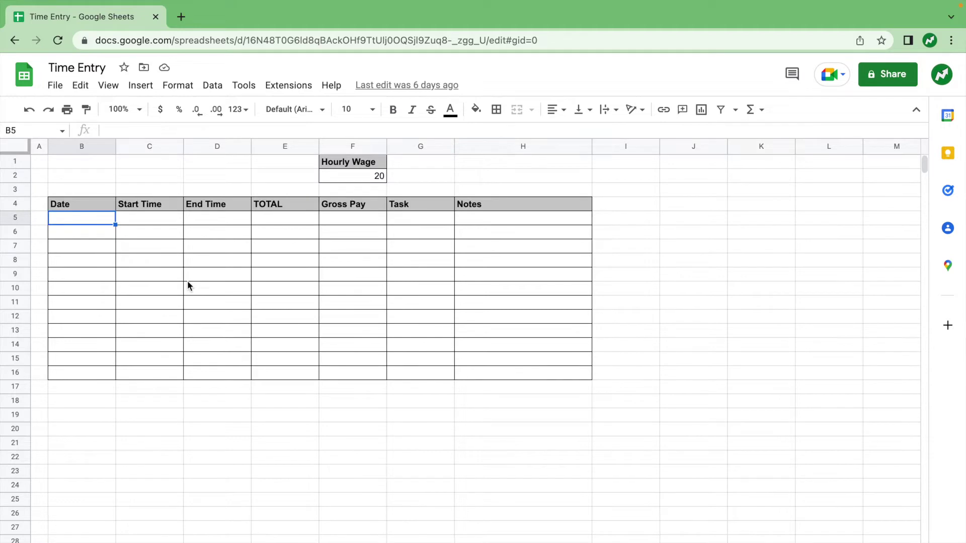
{"action": "type", "text": "8/24"}
{"action": "key", "text": "Return"}
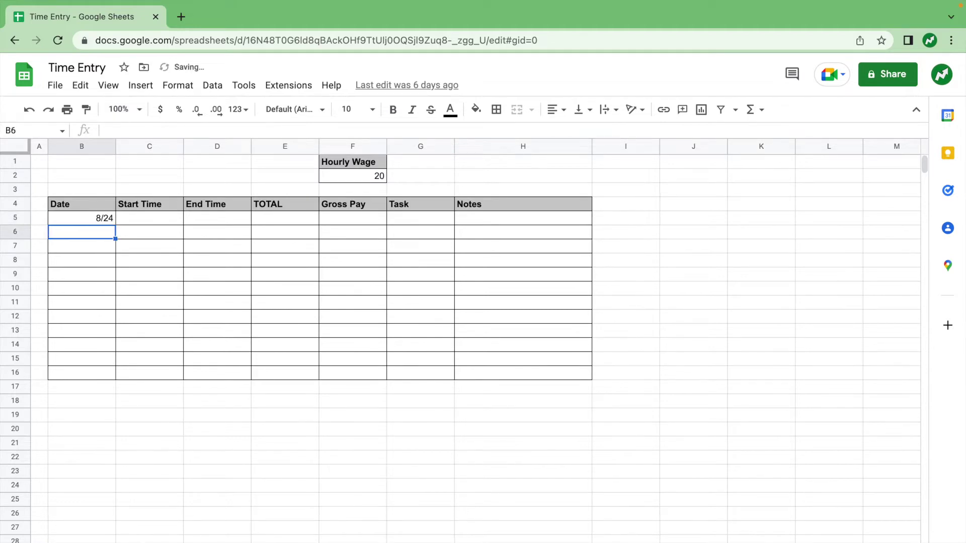
{"action": "left_click", "coordinate": [82, 218]}
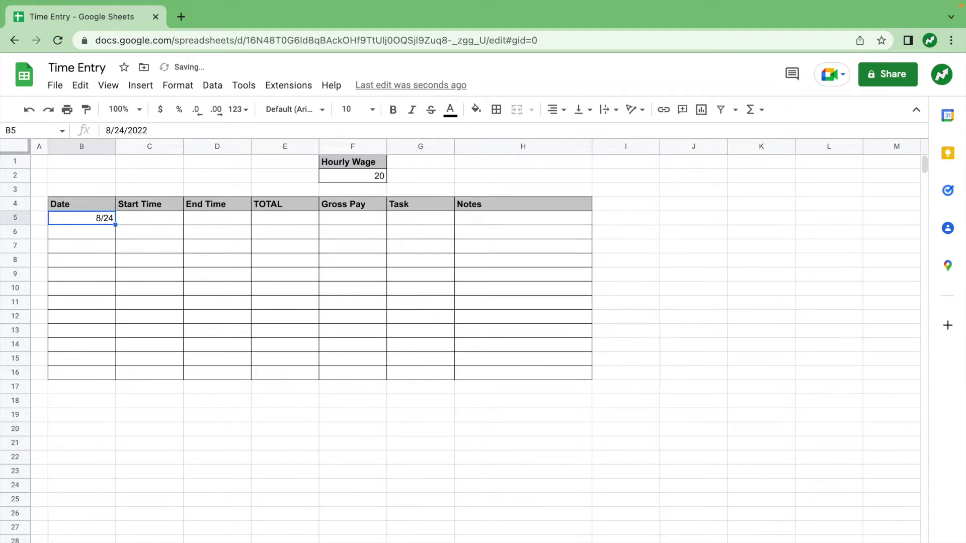
Fill in row 5 with a start time of 9:00 and an end time of 10:30
{"action": "left_click", "coordinate": [148, 220]}
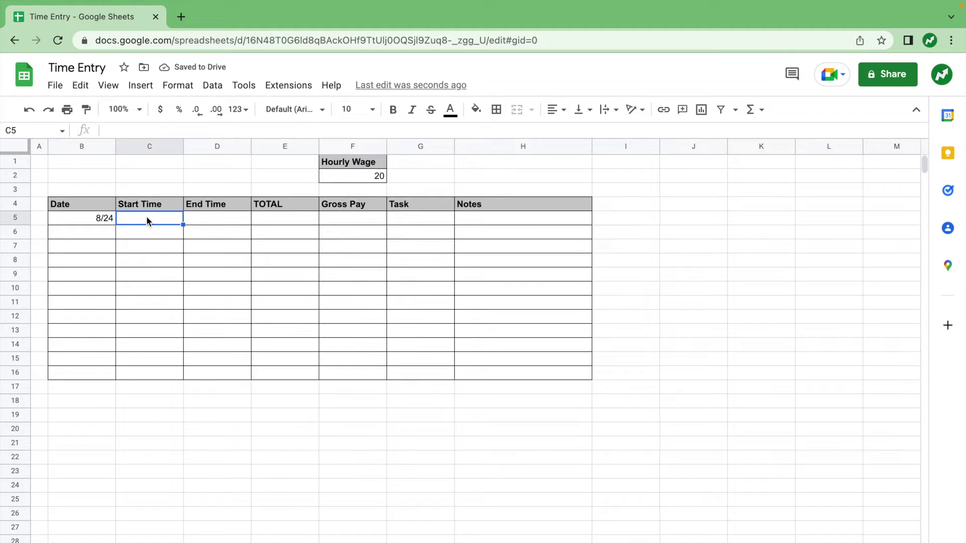
{"action": "type", "text": "9:"}
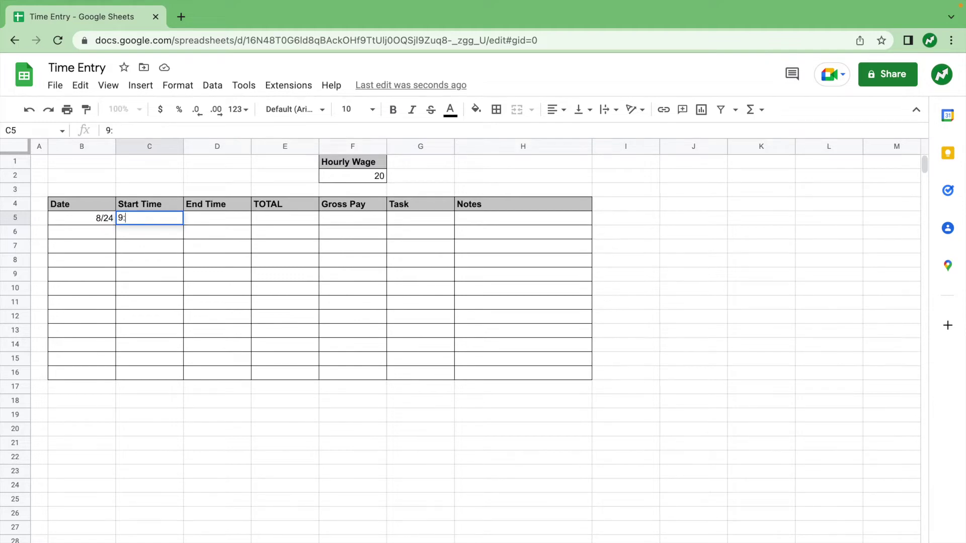
{"action": "type", "text": "00"}
{"action": "key", "text": "Tab"}
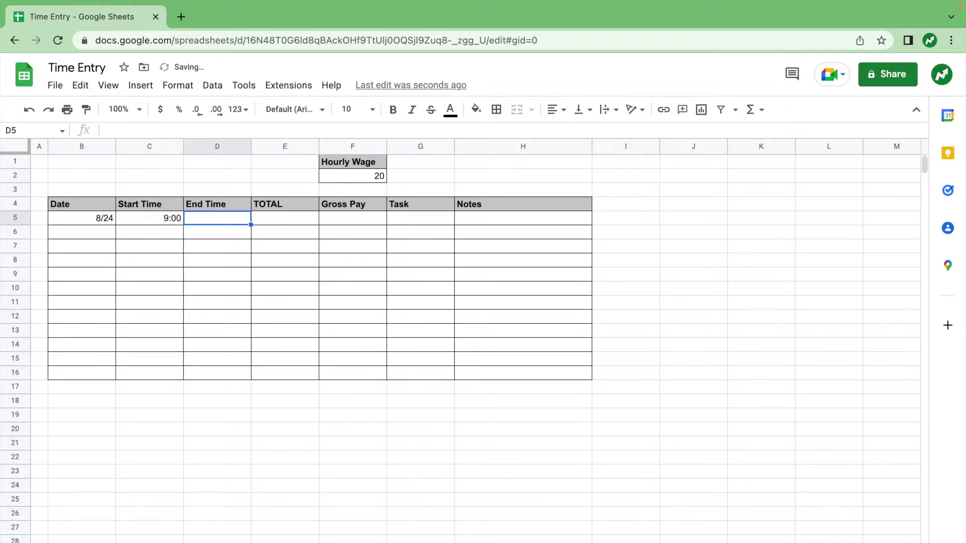
{"action": "type", "text": "10:30"}
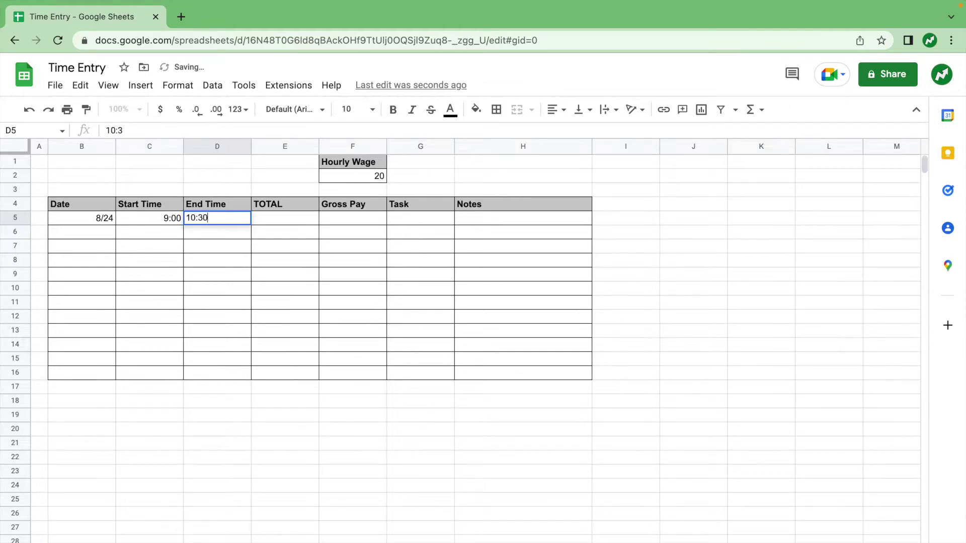
{"action": "key", "text": "Tab"}
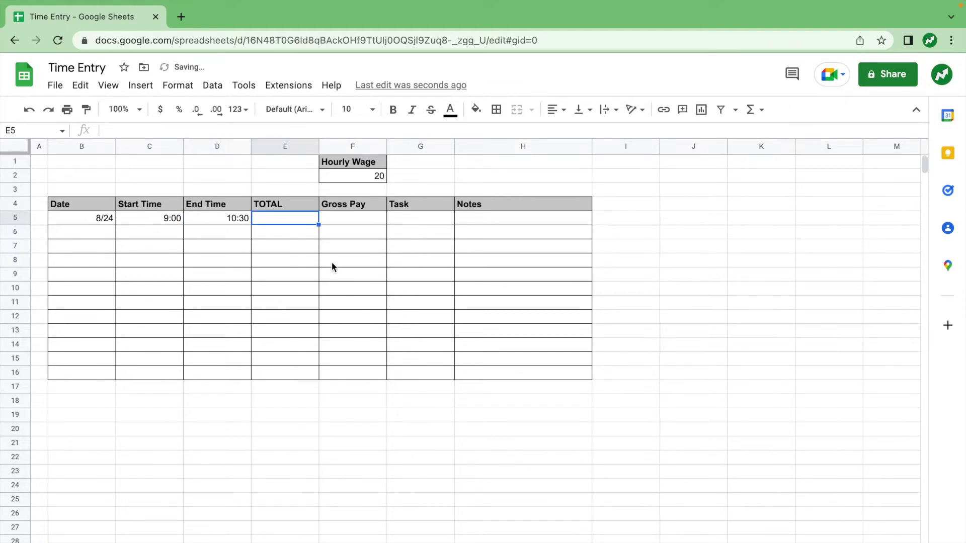
{"action": "left_click_drag", "start_coordinate": [288, 222], "coordinate": [288, 372]}
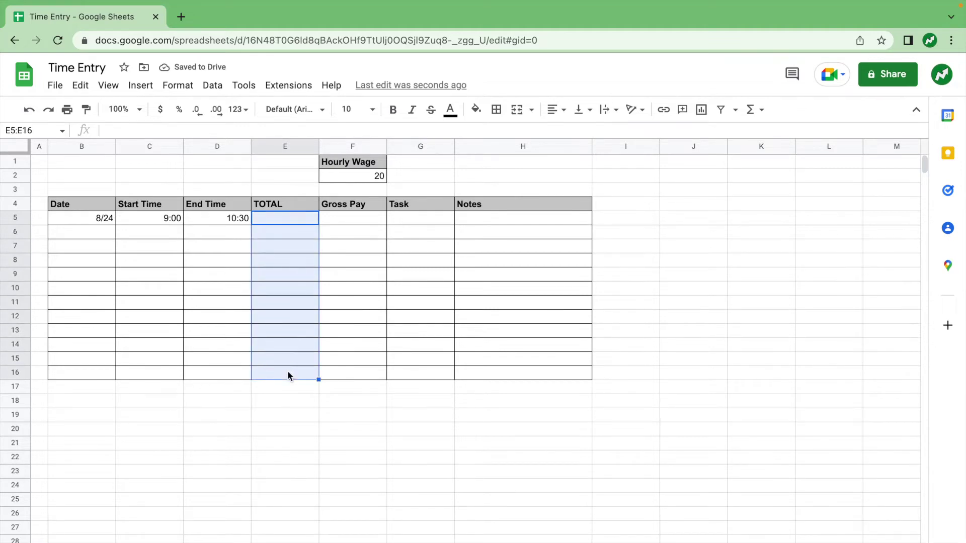
{"action": "left_click", "coordinate": [347, 221]}
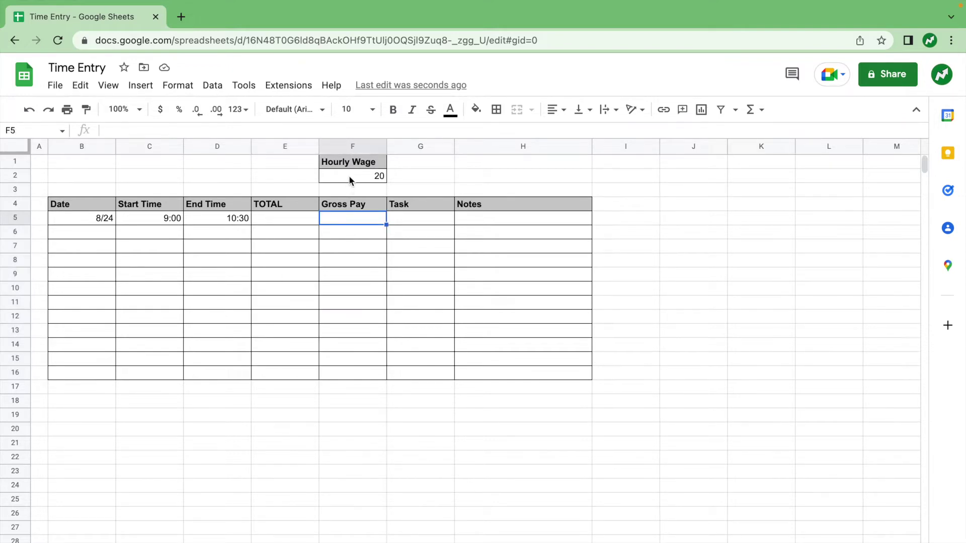
{"action": "left_click_drag", "start_coordinate": [144, 219], "coordinate": [231, 220]}
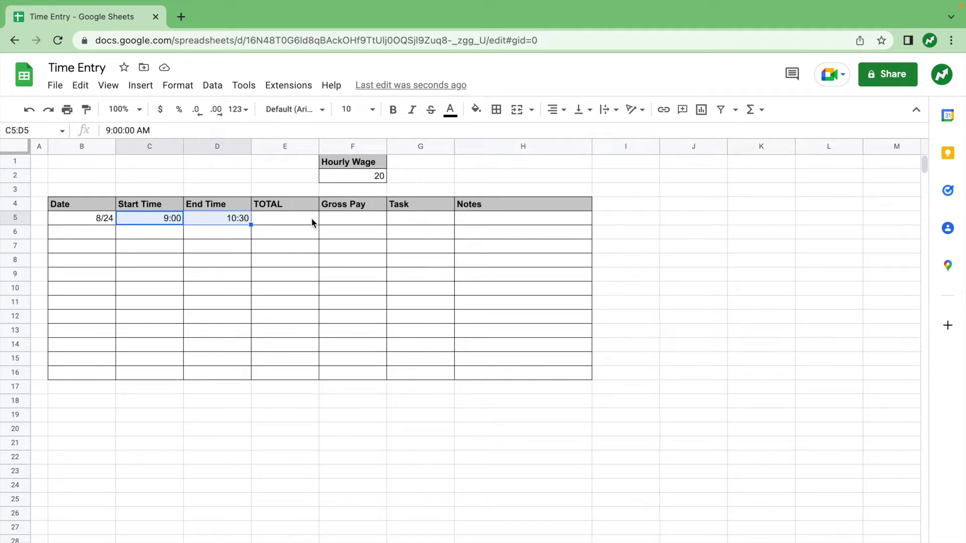
{"action": "left_click", "coordinate": [293, 225]}
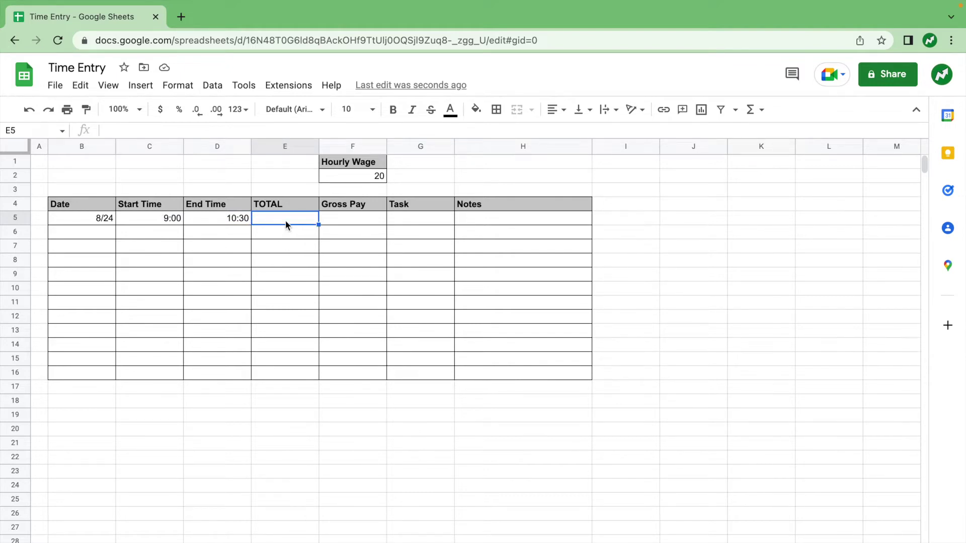
{"action": "left_click", "coordinate": [521, 273]}
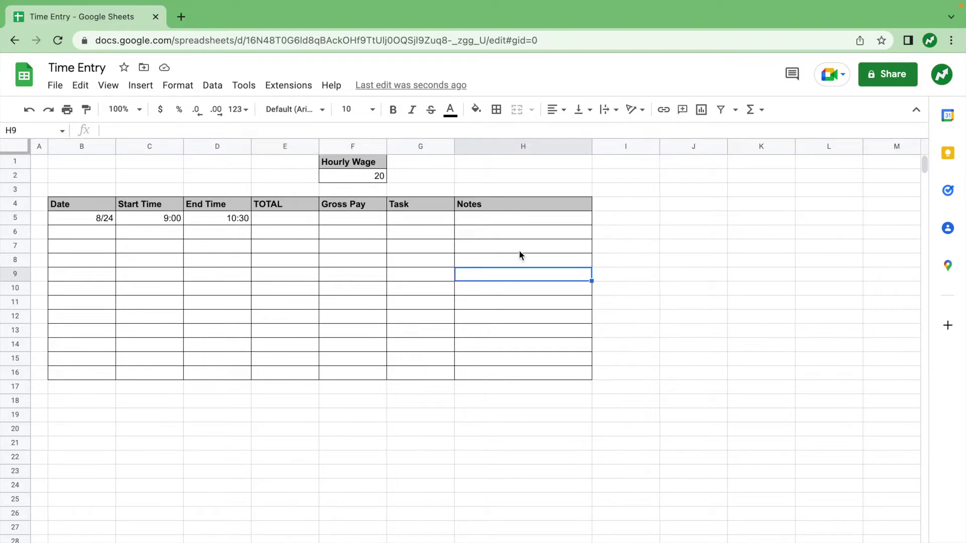
Enter "Client A" as the task and "Workpapers 2 and 4" as the notes in row 5
{"action": "left_click", "coordinate": [438, 222]}
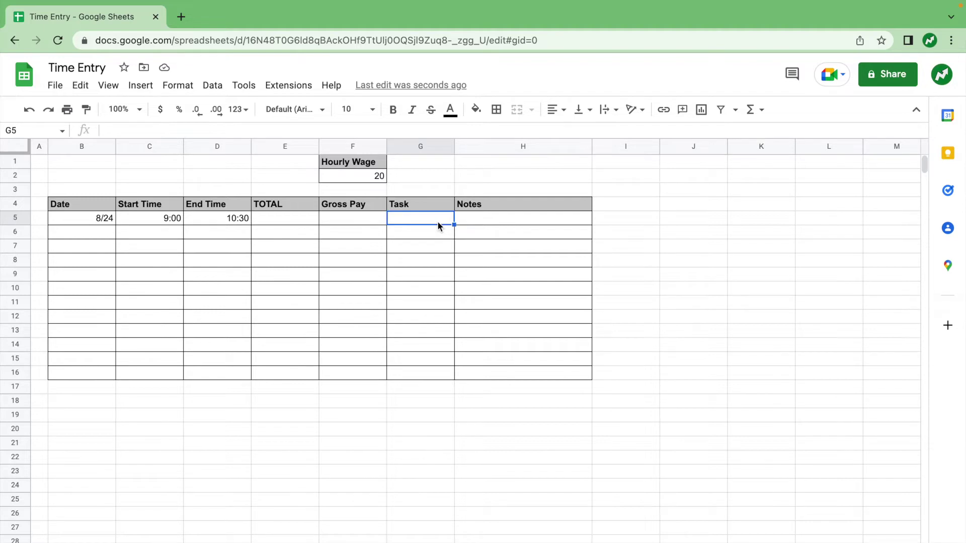
{"action": "type", "text": "Client A"}
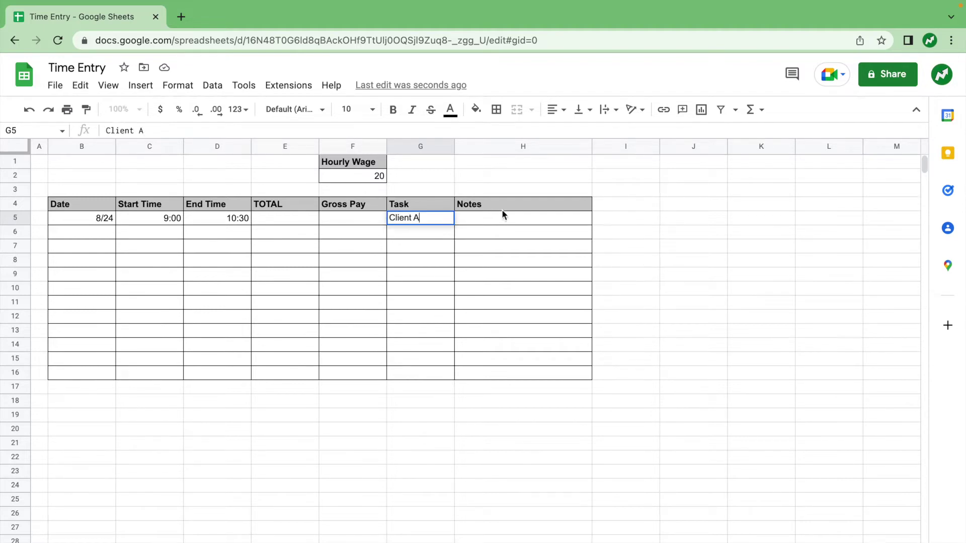
{"action": "left_click", "coordinate": [501, 221]}
{"action": "type", "text": "Work"}
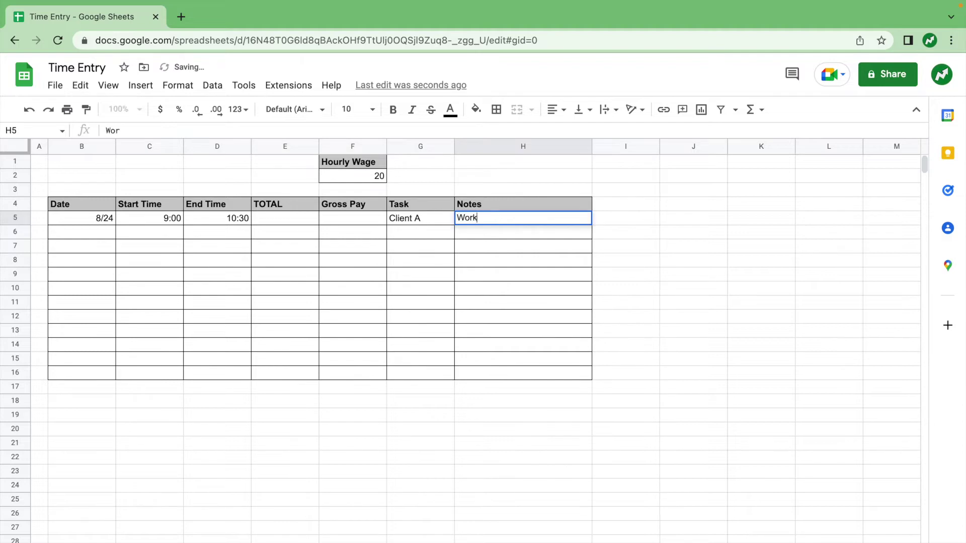
{"action": "type", "text": "papers 2 and 4"}
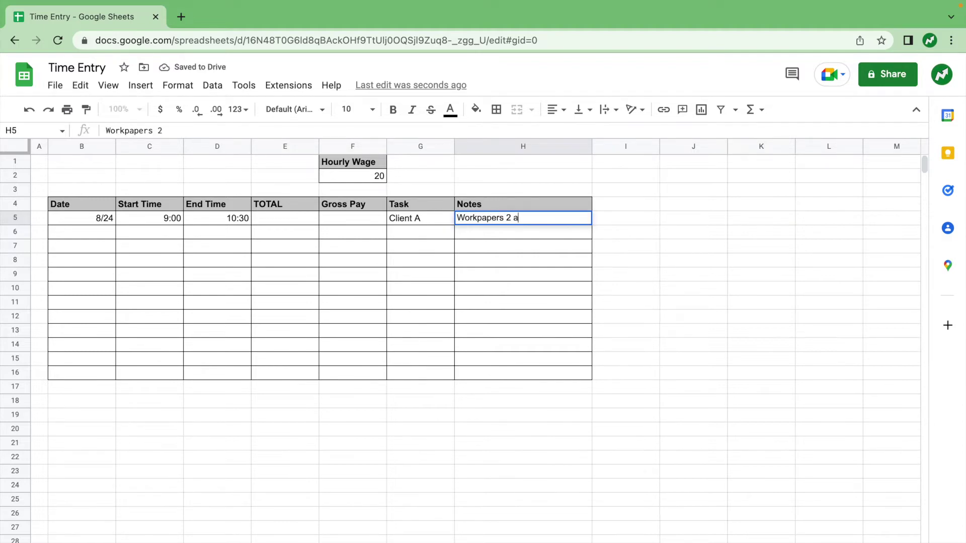
{"action": "left_click", "coordinate": [519, 249]}
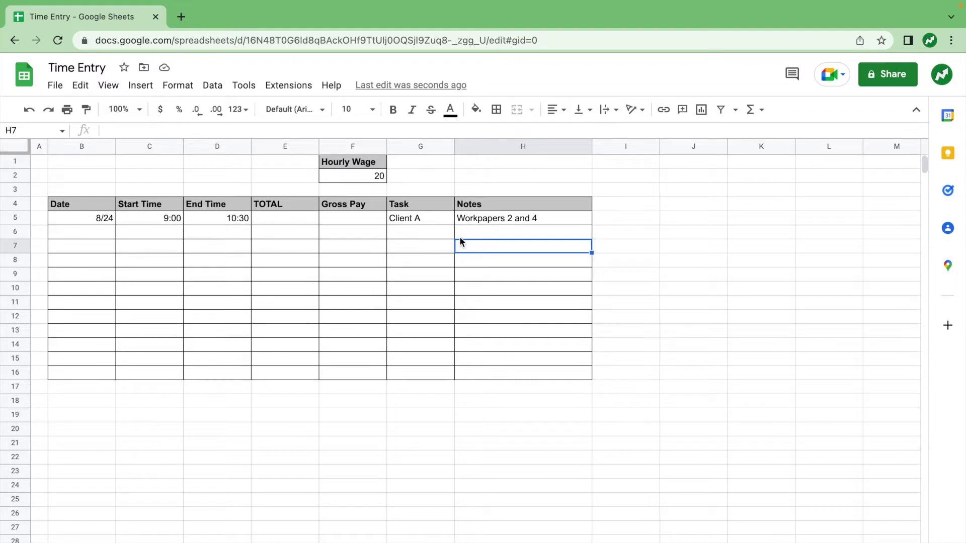
Calculate the elapsed time in the TOTAL cell E5 with the formula =(D5-C5)
{"action": "left_click", "coordinate": [271, 218]}
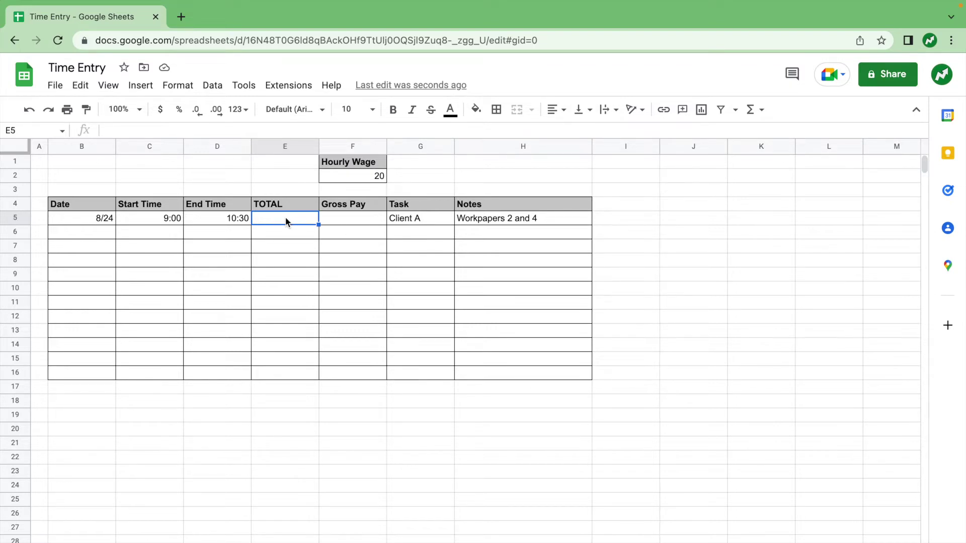
{"action": "type", "text": "="}
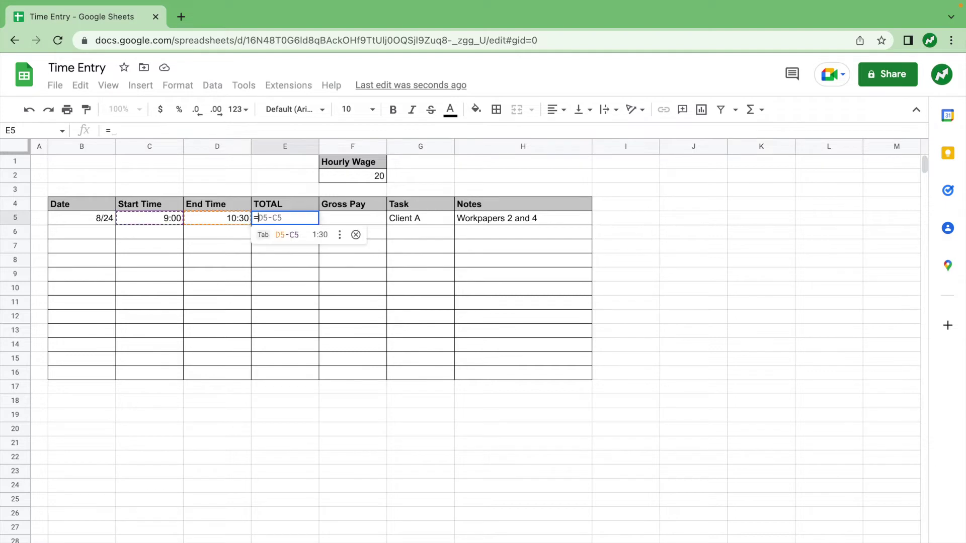
{"action": "type", "text": "("}
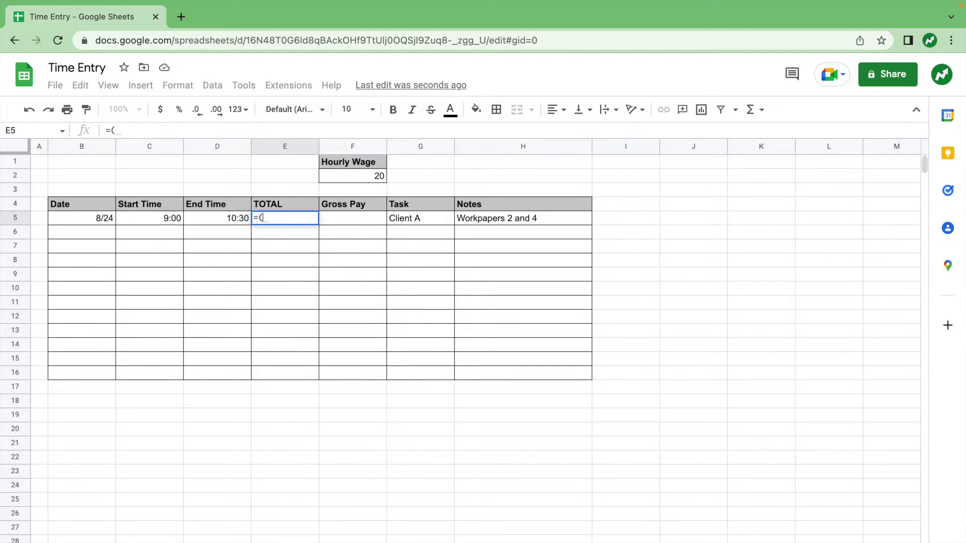
{"action": "left_click", "coordinate": [213, 219]}
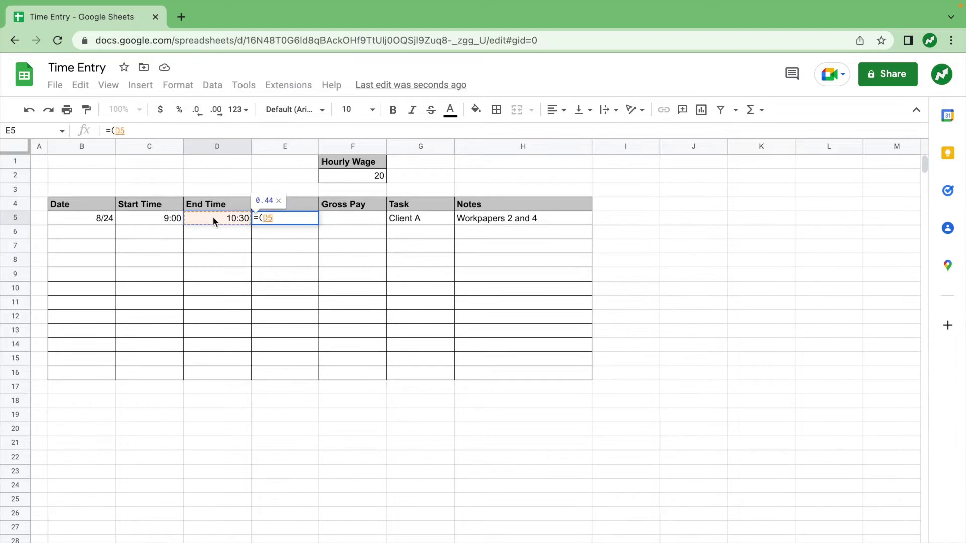
{"action": "type", "text": "-"}
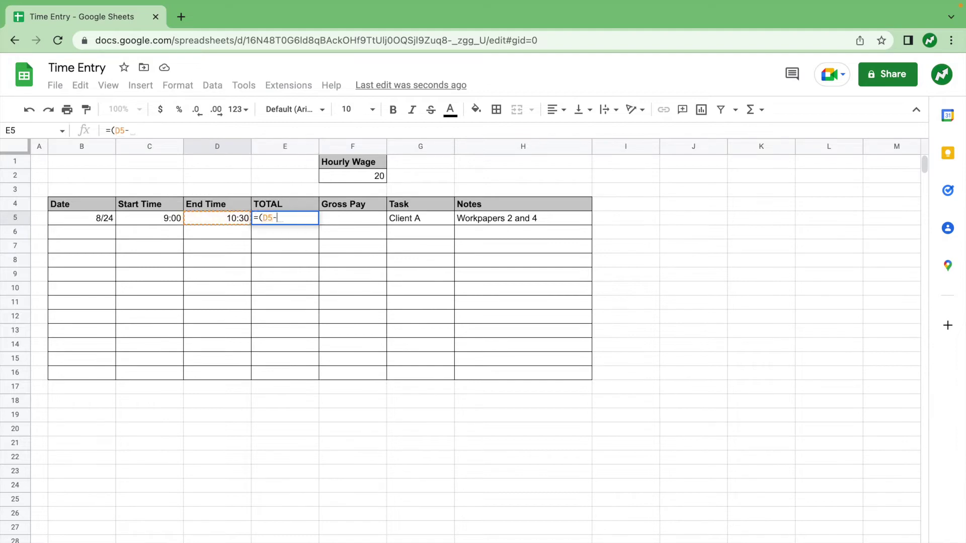
{"action": "left_click", "coordinate": [162, 217]}
{"action": "type", "text": ")"}
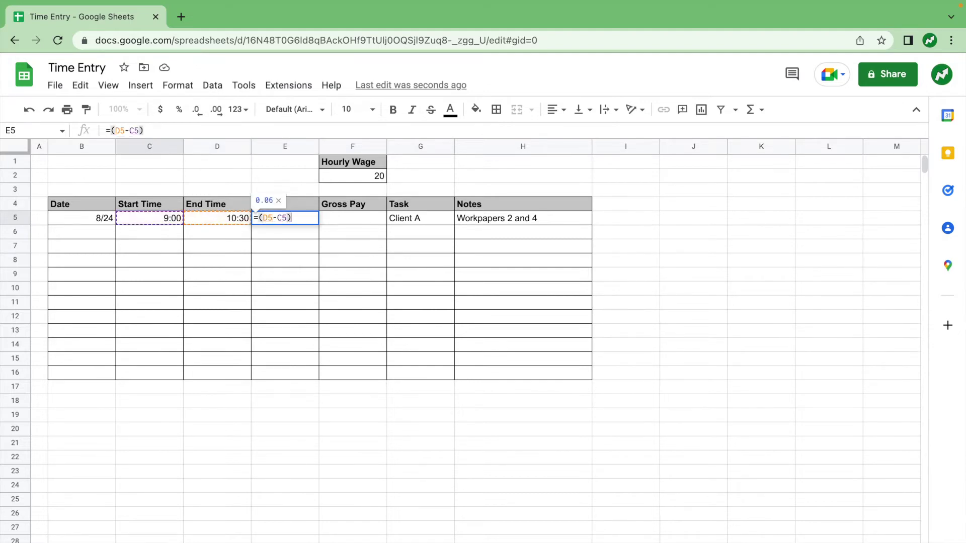
{"action": "key", "text": "Return"}
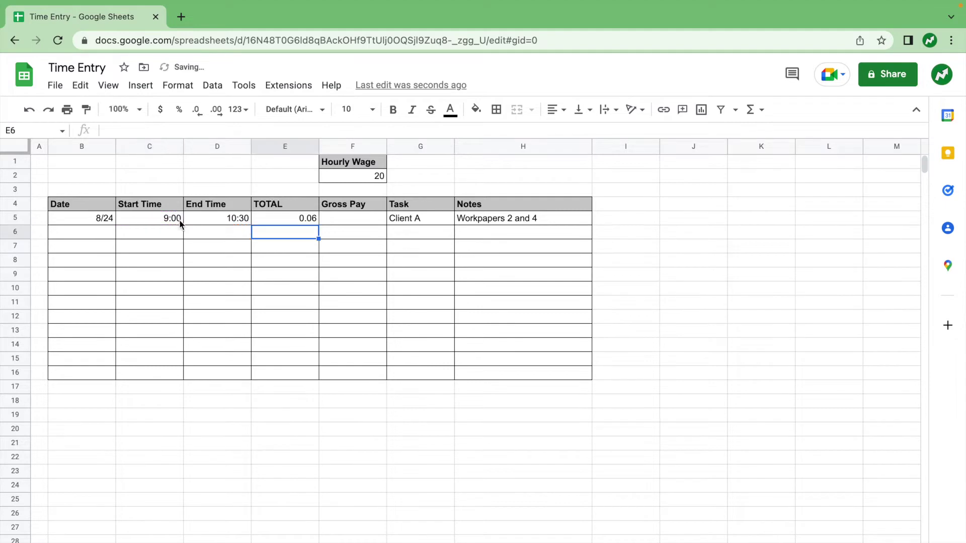
Convert the E5 total to hours by extending its formula to =(D5-C5)*24
{"action": "left_click", "coordinate": [309, 222]}
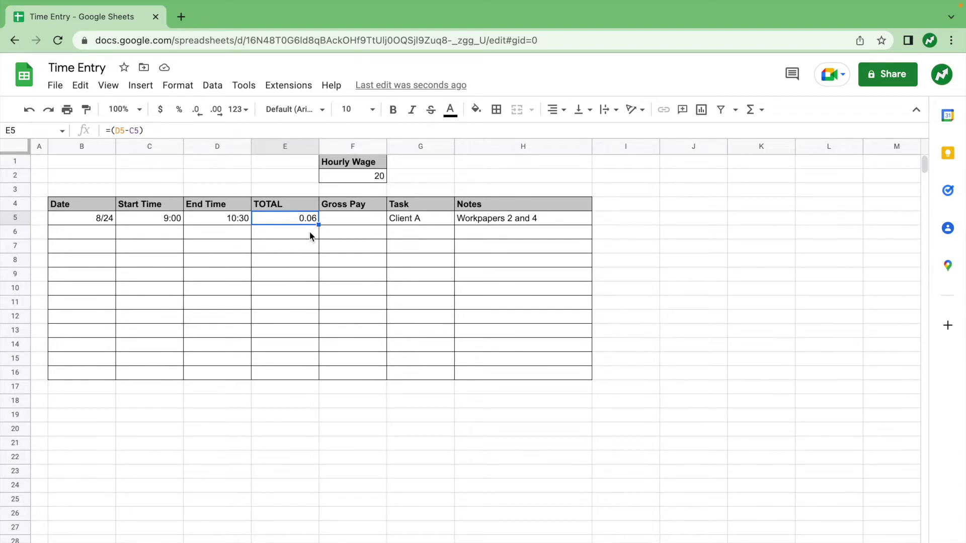
{"action": "left_click", "coordinate": [160, 129]}
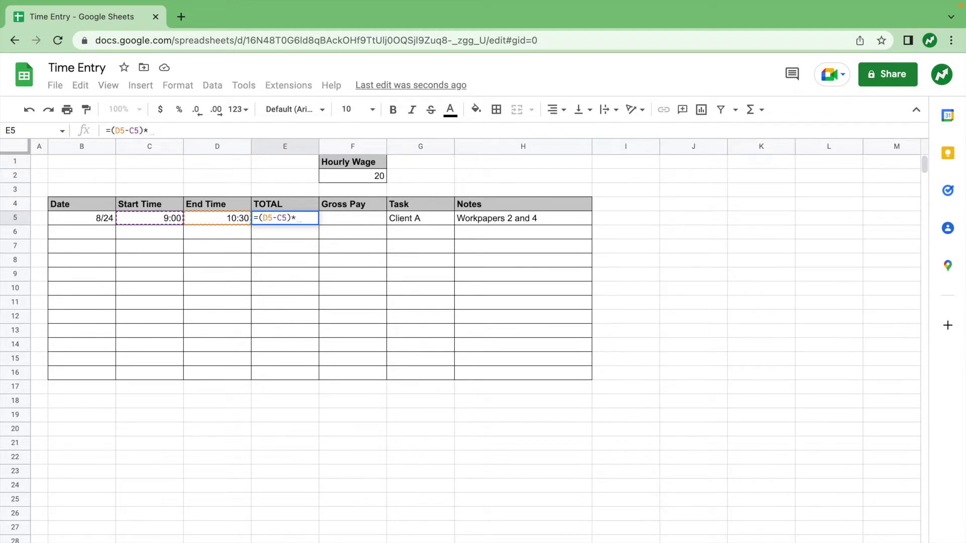
{"action": "type", "text": "*24"}
{"action": "key", "text": "Return"}
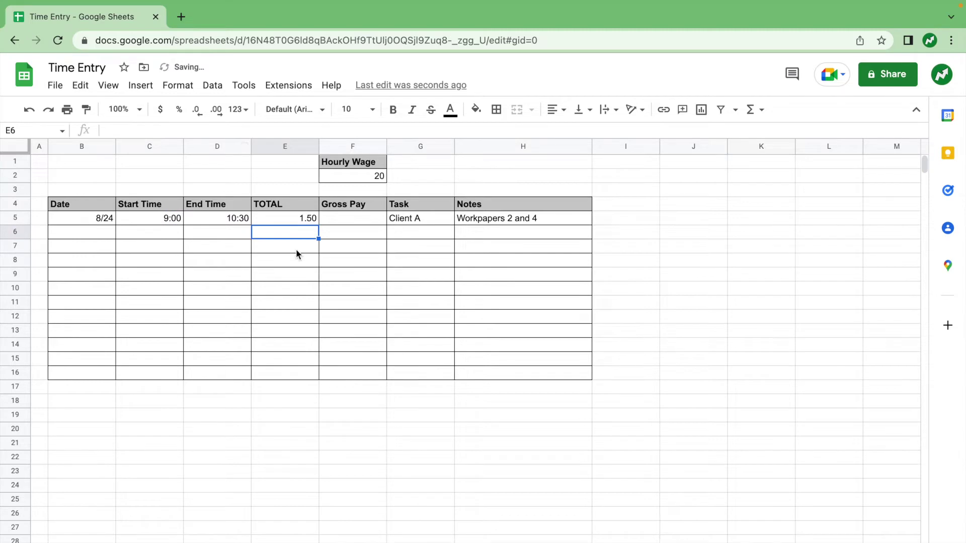
Fill the TOTAL formula from E5 down through E16
{"action": "left_click", "coordinate": [296, 218]}
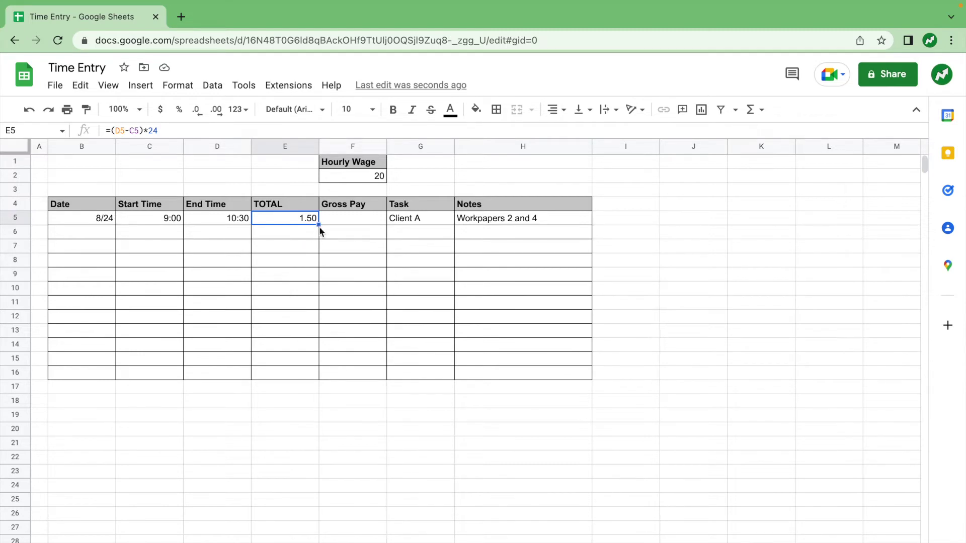
{"action": "left_click_drag", "start_coordinate": [319, 227], "coordinate": [316, 286]}
{"action": "left_click_drag", "start_coordinate": [308, 367], "coordinate": [310, 367]}
Enter the date 8/24 for the second time entry in cell B6
{"action": "left_click", "coordinate": [83, 237]}
{"action": "type", "text": "8"}
{"action": "key", "text": "BackSpace"}
{"action": "type", "text": "8/24"}
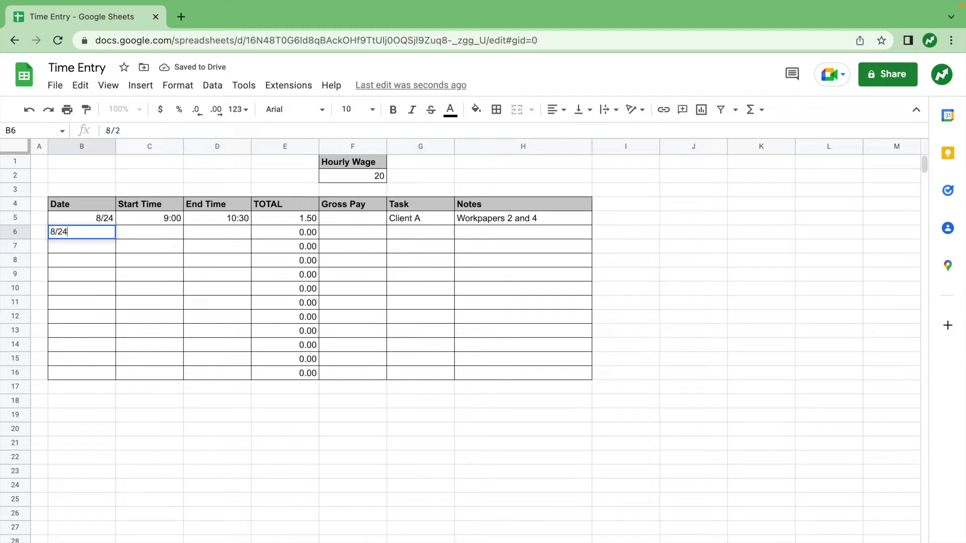
{"action": "left_click", "coordinate": [173, 277]}
Enter "Client A" as the task and "Workpaper 3" as the notes in row 6
{"action": "left_click", "coordinate": [429, 232]}
{"action": "type", "text": "C"}
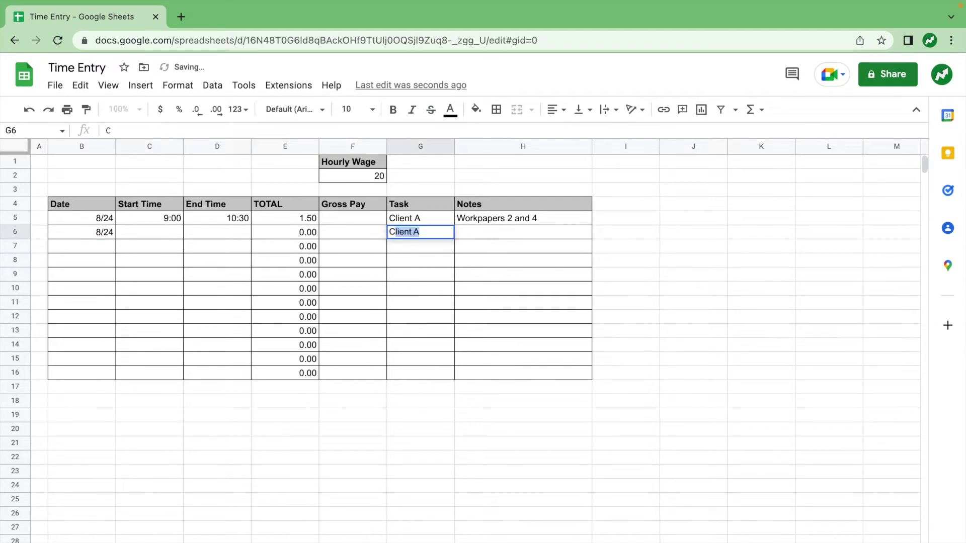
{"action": "type", "text": "lient A"}
{"action": "key", "text": "Tab"}
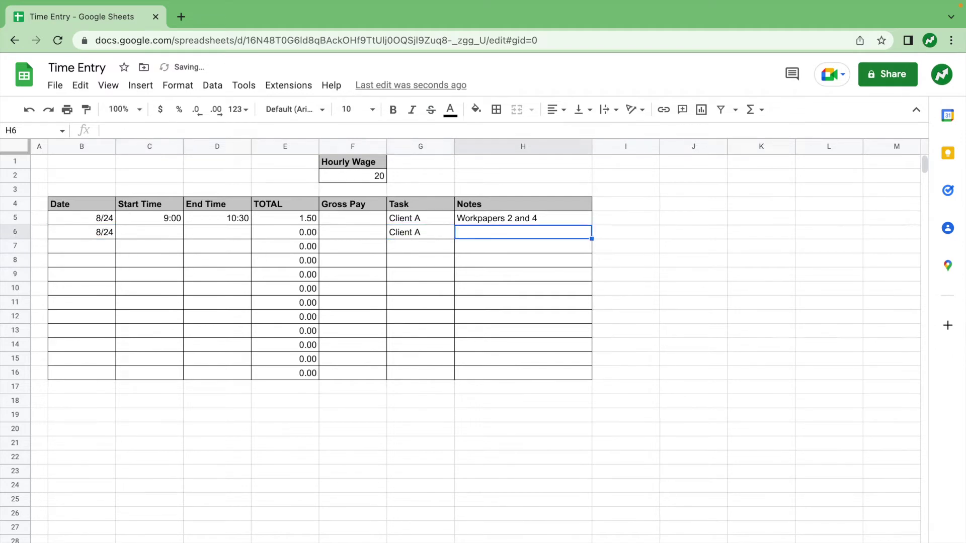
{"action": "type", "text": "Workpaper"}
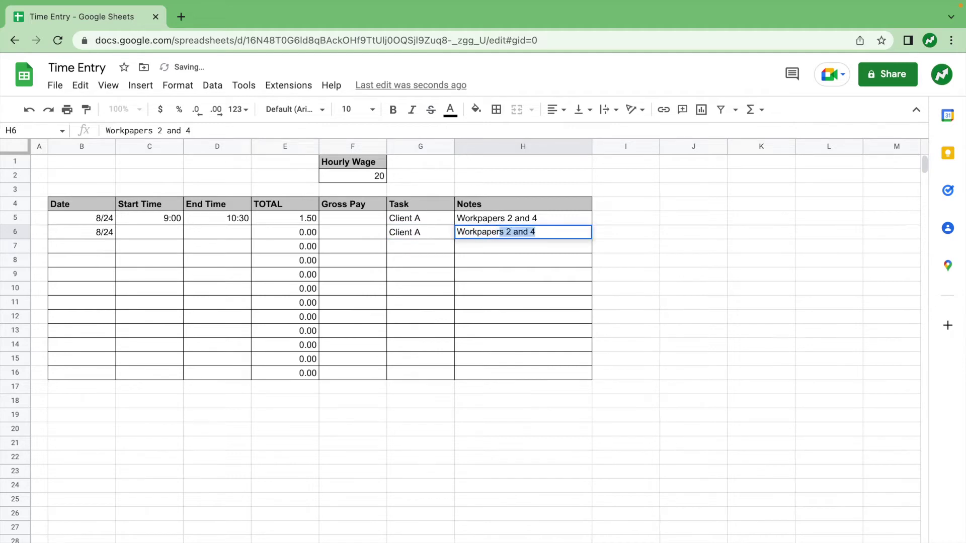
{"action": "type", "text": " 3"}
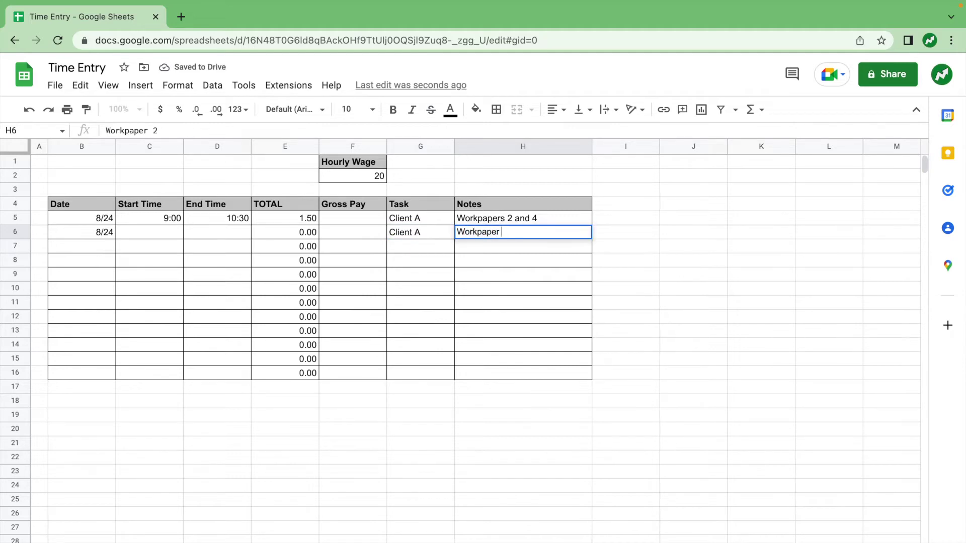
Enter the start time 10:30 and end time 11:00 for the second time entry in row 6
{"action": "left_click", "coordinate": [171, 235]}
{"action": "type", "text": "10:30"}
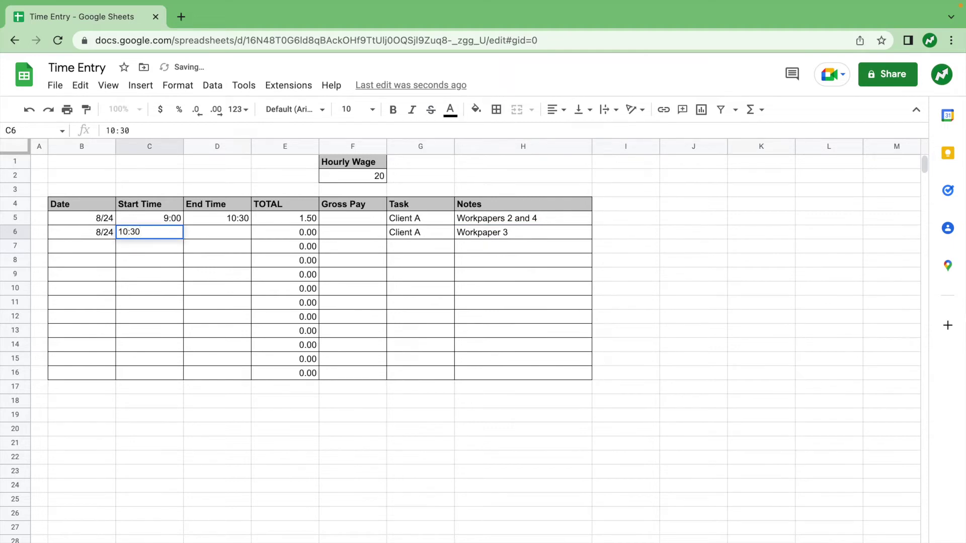
{"action": "key", "text": "Tab"}
{"action": "type", "text": "11:00"}
{"action": "left_click", "coordinate": [213, 275]}
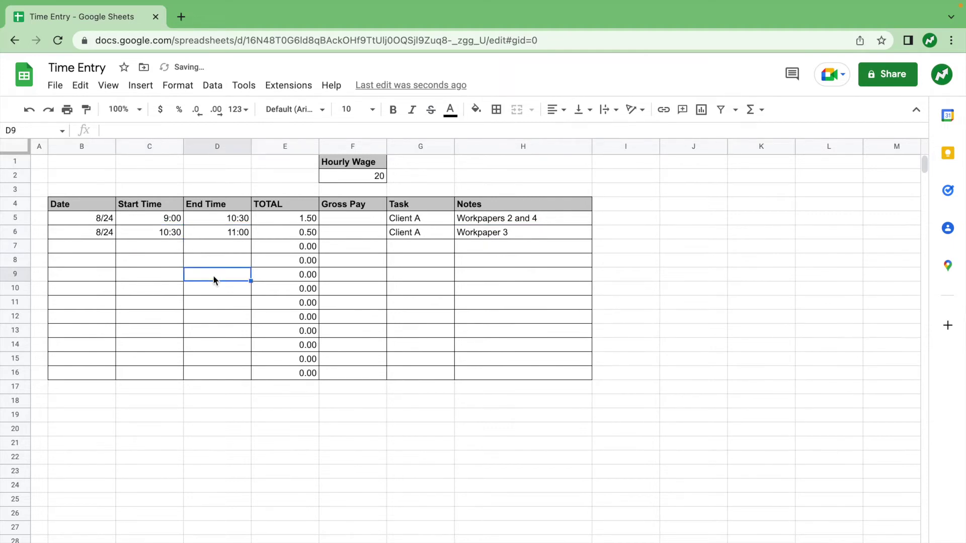
{"action": "left_click", "coordinate": [299, 234]}
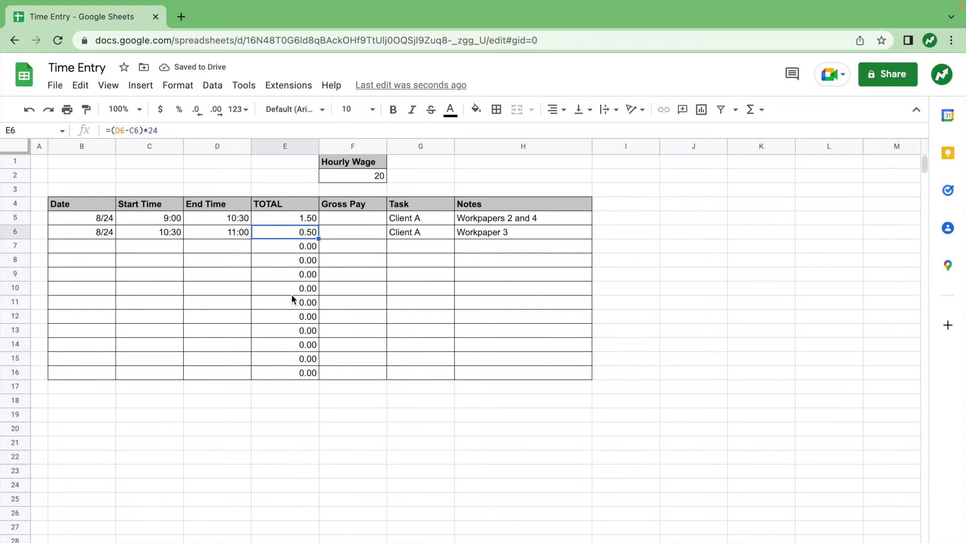
Label cell D18 "Total" and add up the TOTAL column in E18 with a SUM of E5:E16
{"action": "left_click", "coordinate": [297, 410]}
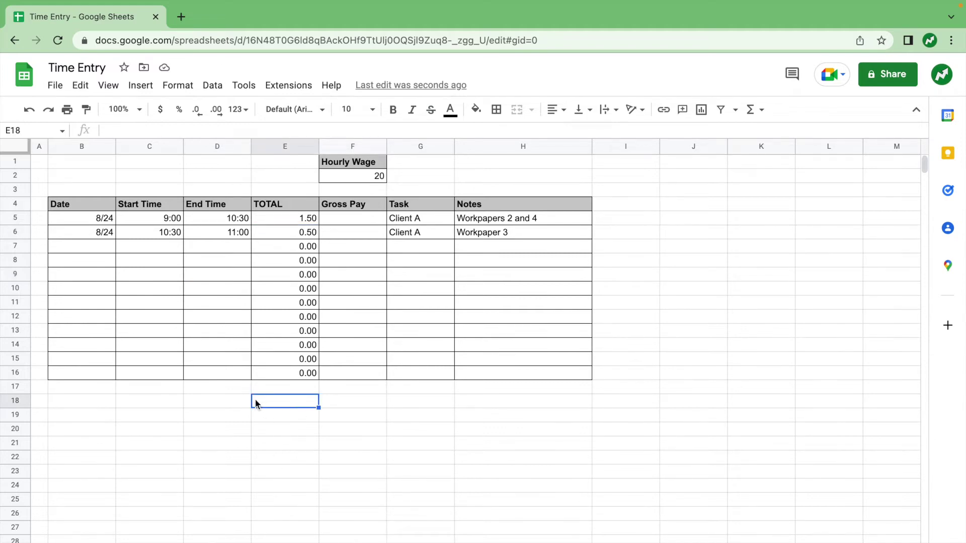
{"action": "left_click", "coordinate": [234, 397]}
{"action": "type", "text": "Total"}
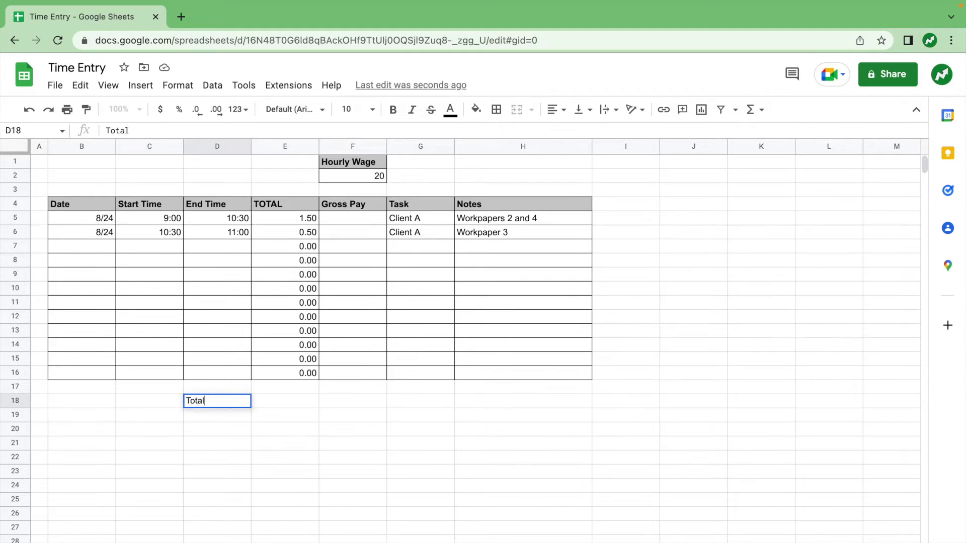
{"action": "left_click", "coordinate": [289, 403]}
{"action": "type", "text": "="}
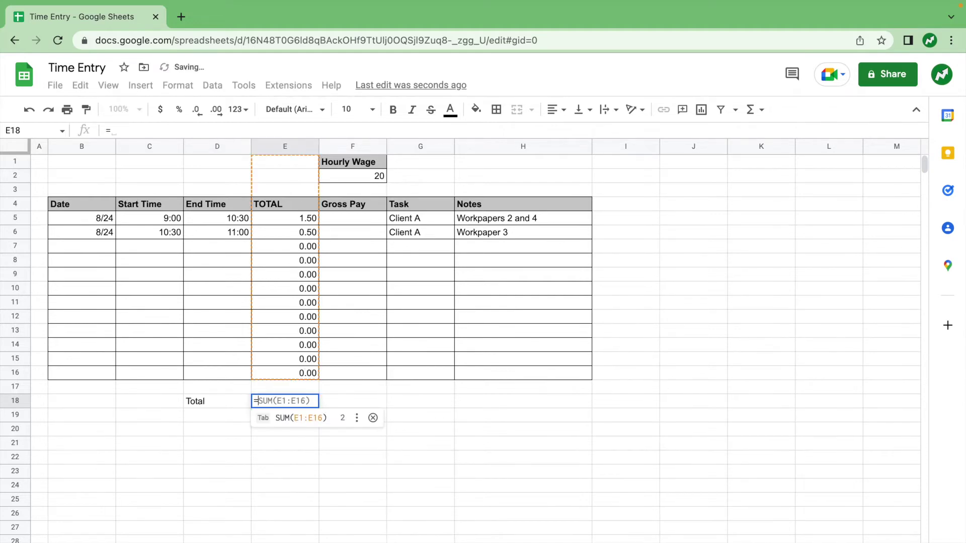
{"action": "type", "text": "SUM("}
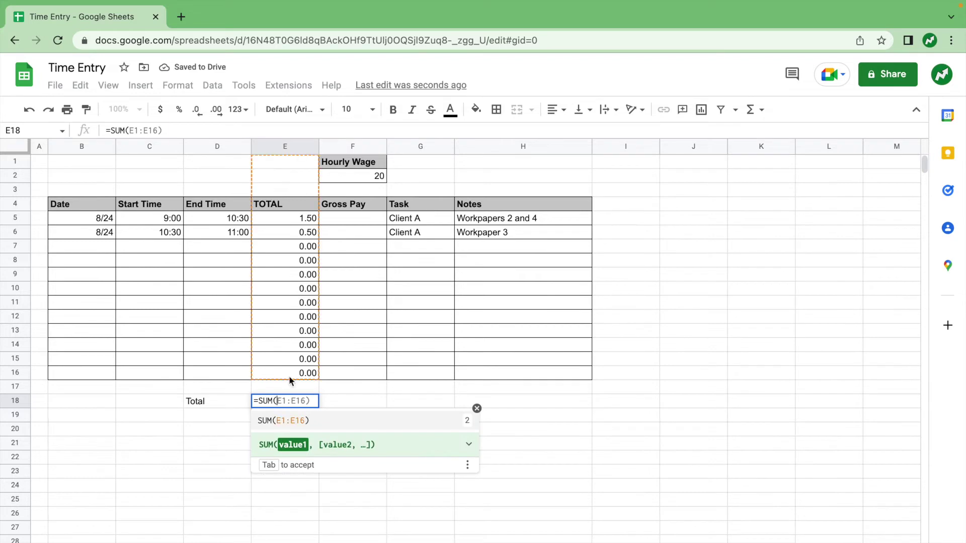
{"action": "left_click_drag", "start_coordinate": [281, 223], "coordinate": [283, 372]}
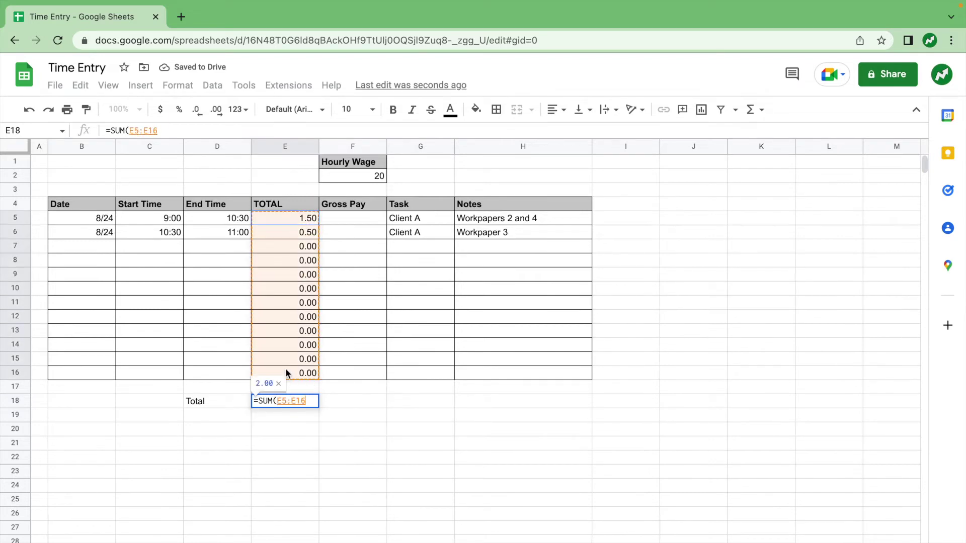
{"action": "key", "text": "Return"}
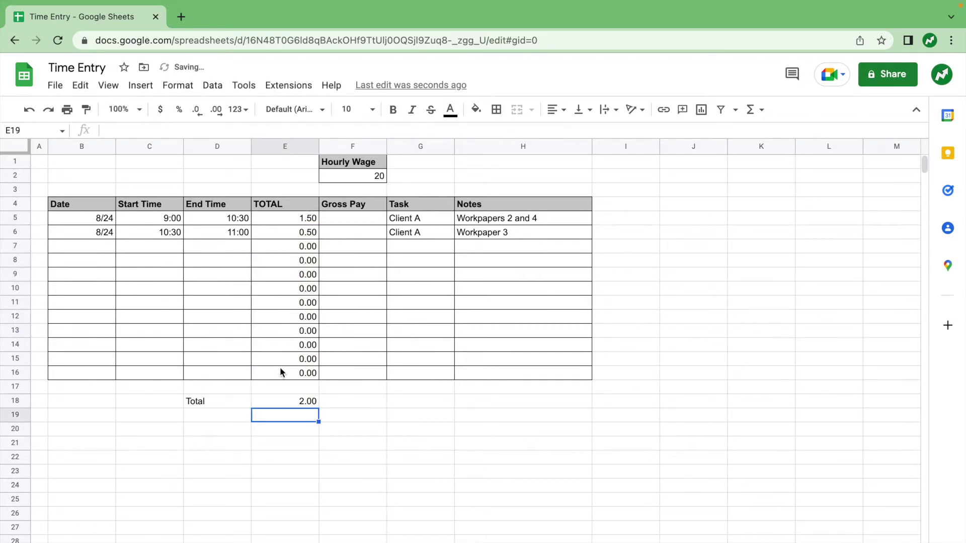
Change the D18 label to "Total Hours" and make it bold
{"action": "left_click", "coordinate": [221, 398]}
{"action": "key", "text": "BackSpace"}
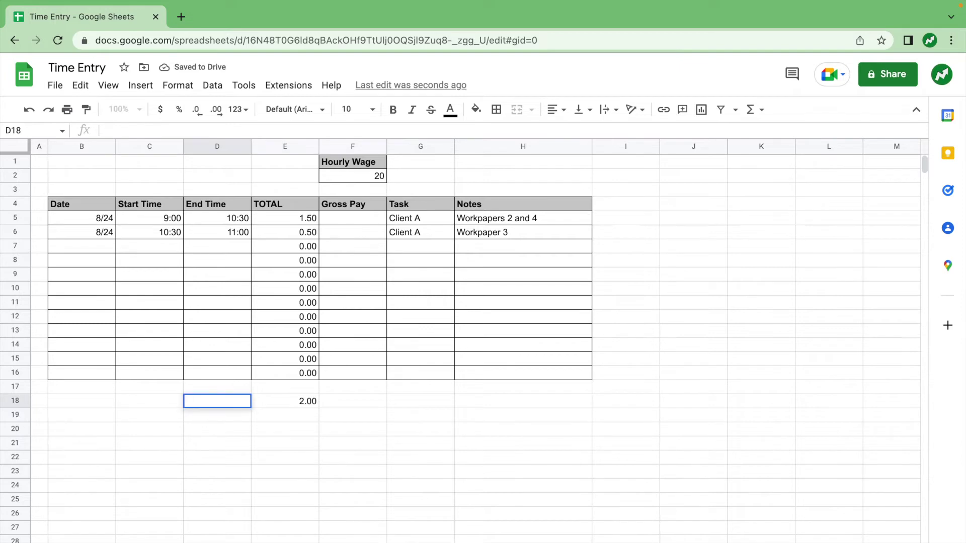
{"action": "type", "text": "T"}
{"action": "type", "text": "tal Hours"}
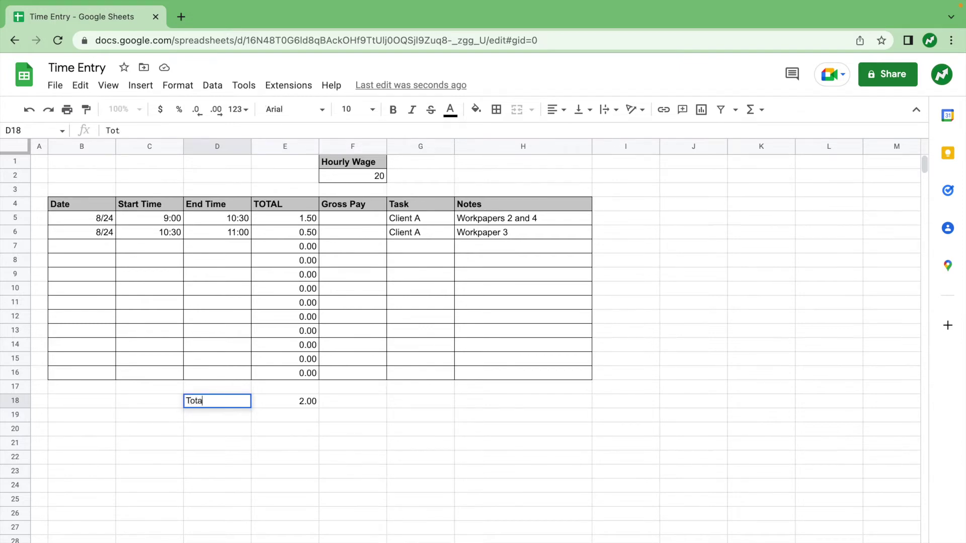
{"action": "key", "text": "Return"}
{"action": "left_click", "coordinate": [233, 403]}
{"action": "key", "text": "ctrl+b"}
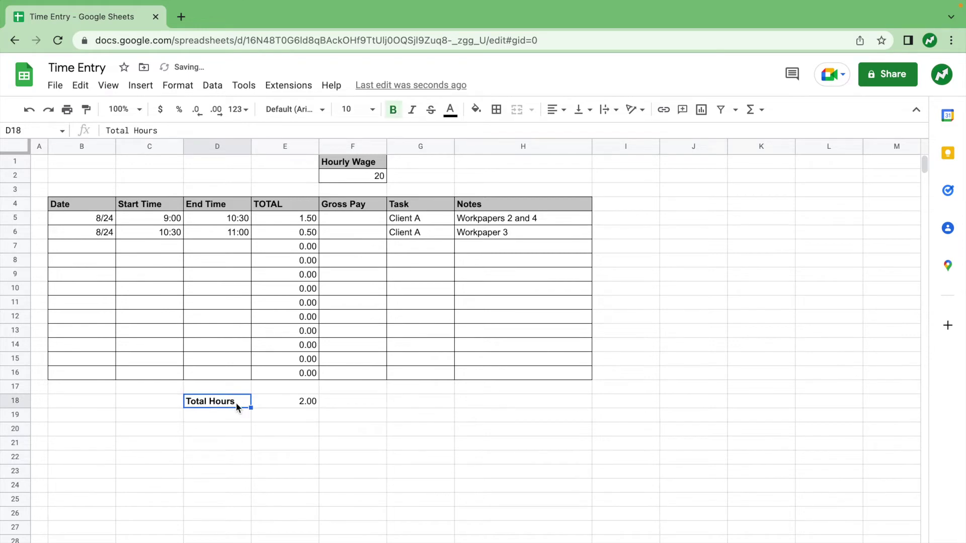
Add borders to all sides of cells D18:E18 and fill the Total Hours label cell with gray
{"action": "left_click_drag", "start_coordinate": [237, 402], "coordinate": [309, 404]}
{"action": "left_click", "coordinate": [496, 110]}
{"action": "left_click", "coordinate": [501, 136]}
{"action": "left_click", "coordinate": [235, 402]}
{"action": "left_click", "coordinate": [476, 109]}
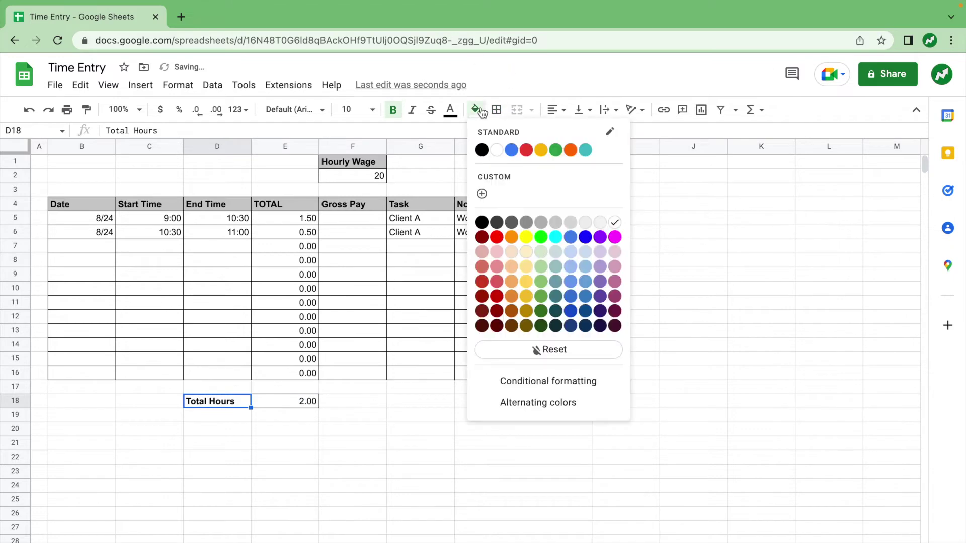
{"action": "left_click", "coordinate": [556, 222]}
{"action": "left_click", "coordinate": [337, 469]}
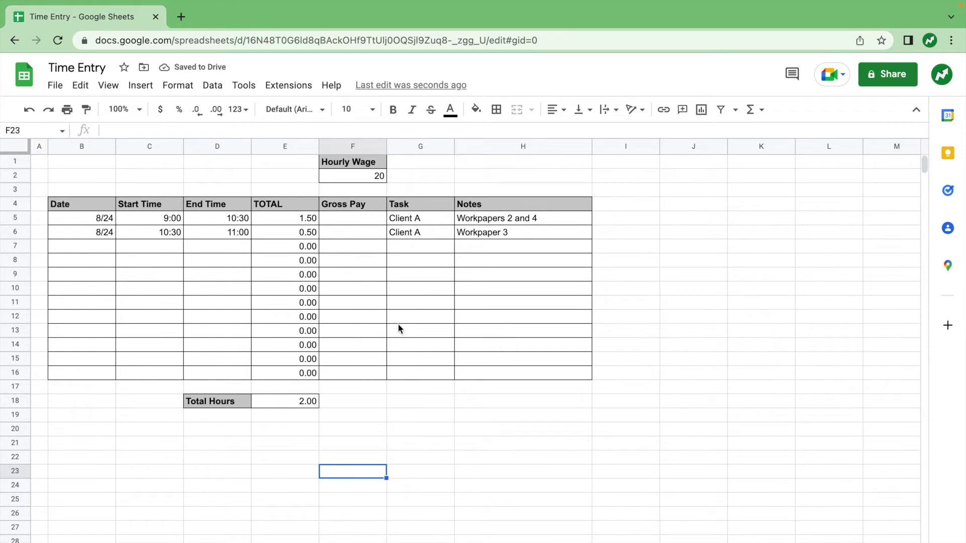
Calculate the first entry's gross pay in F5 with =E5*F2 and decline the suggested autofill
{"action": "left_click", "coordinate": [356, 221]}
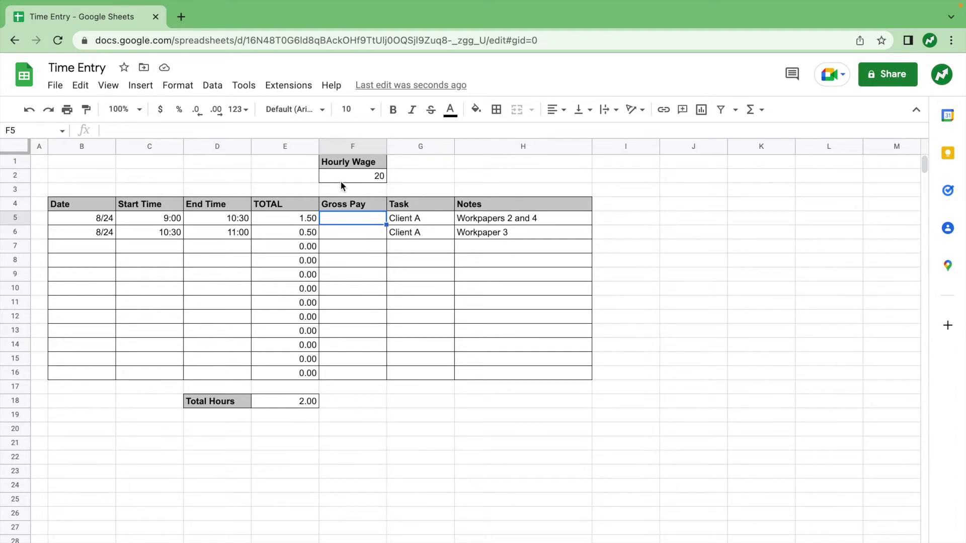
{"action": "type", "text": "="}
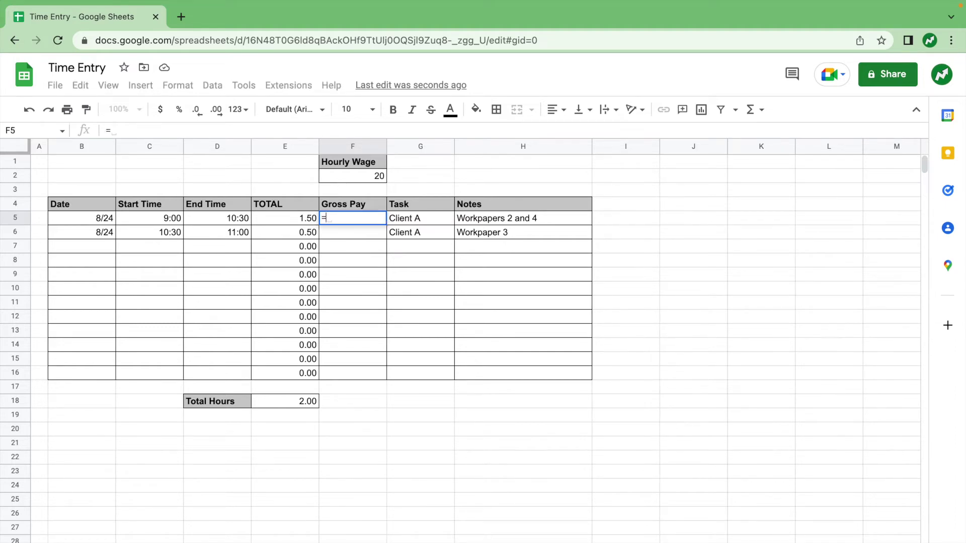
{"action": "left_click", "coordinate": [291, 215]}
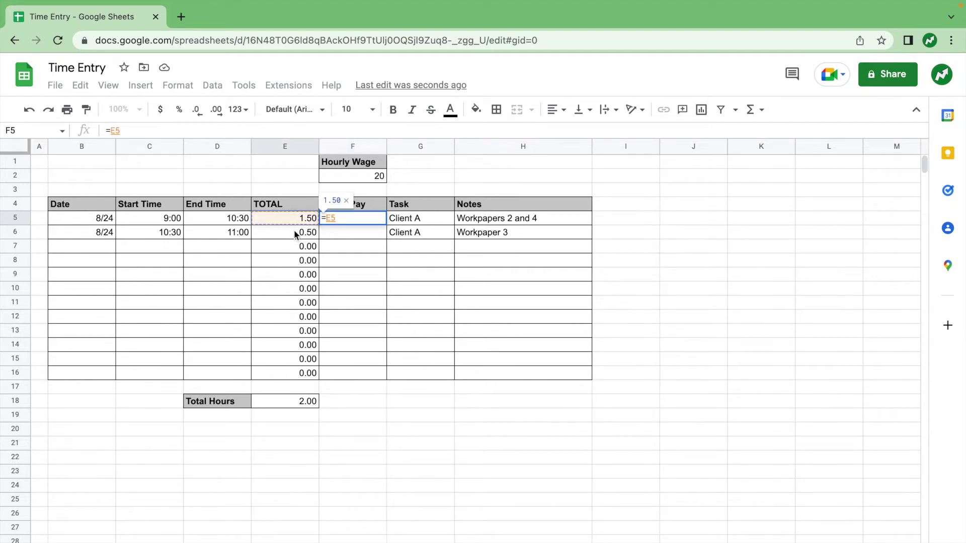
{"action": "type", "text": "*"}
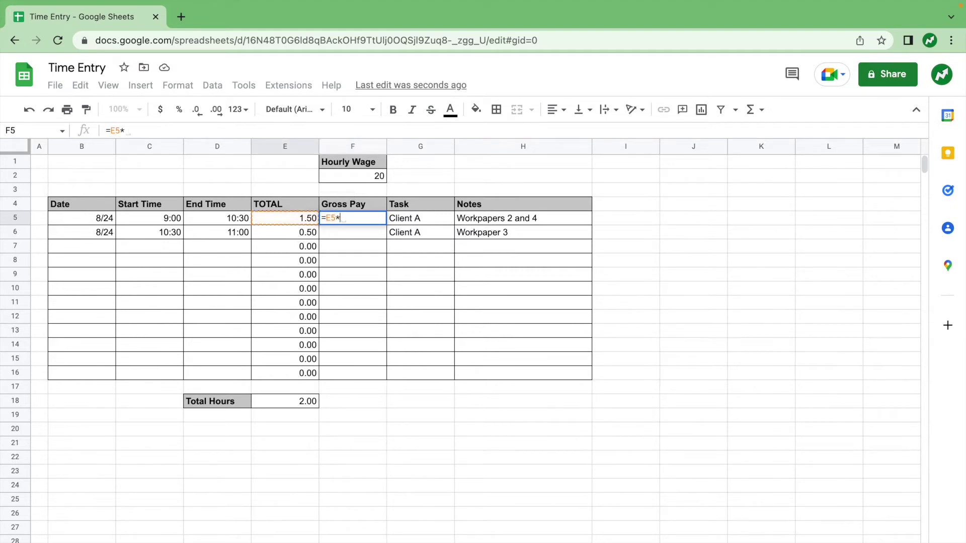
{"action": "left_click", "coordinate": [364, 175]}
{"action": "key", "text": "Return"}
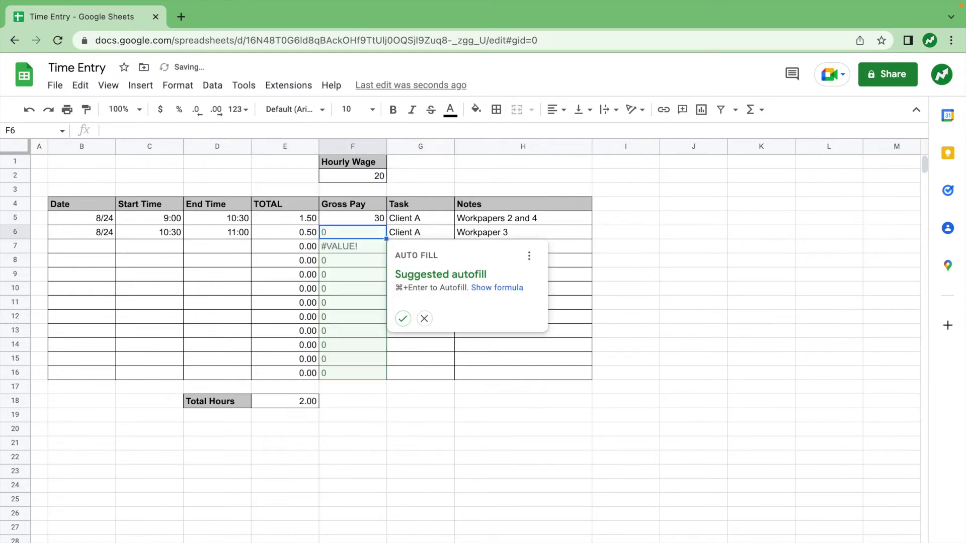
{"action": "left_click", "coordinate": [424, 318]}
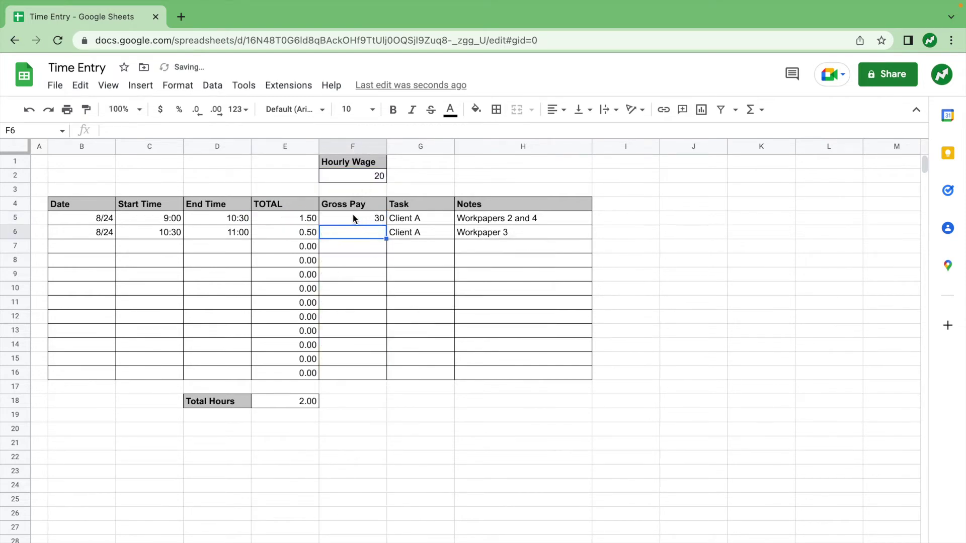
Format the whole of column F as currency
{"action": "left_click", "coordinate": [351, 145]}
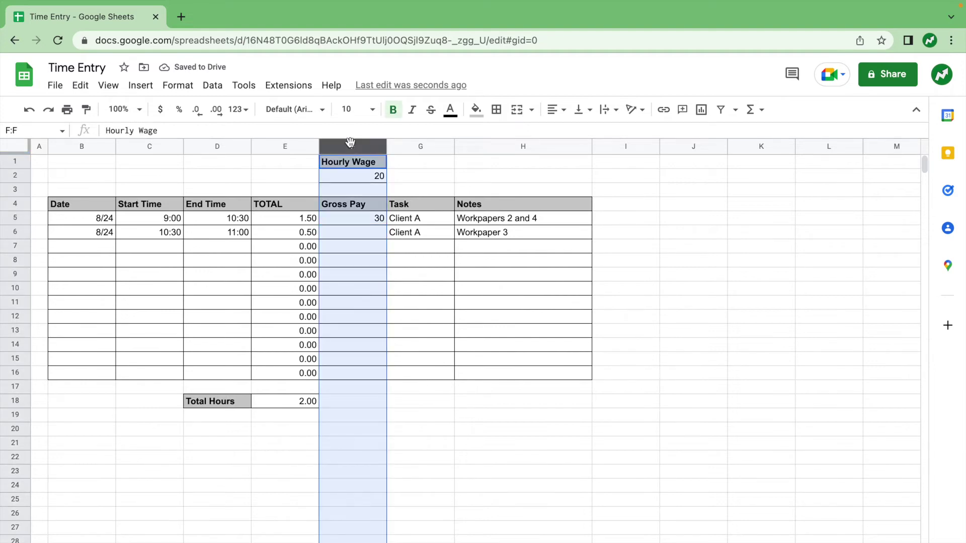
{"action": "left_click", "coordinate": [160, 110]}
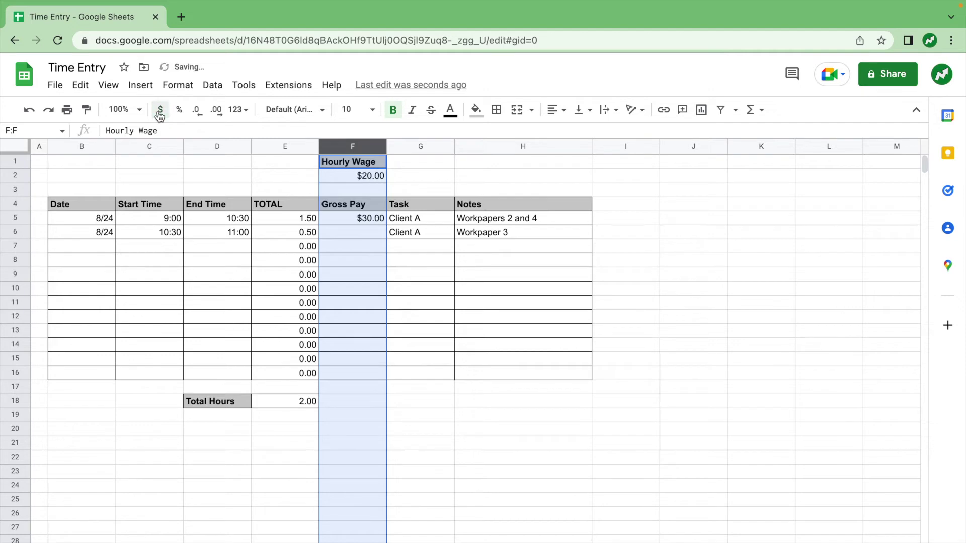
{"action": "left_click", "coordinate": [377, 247]}
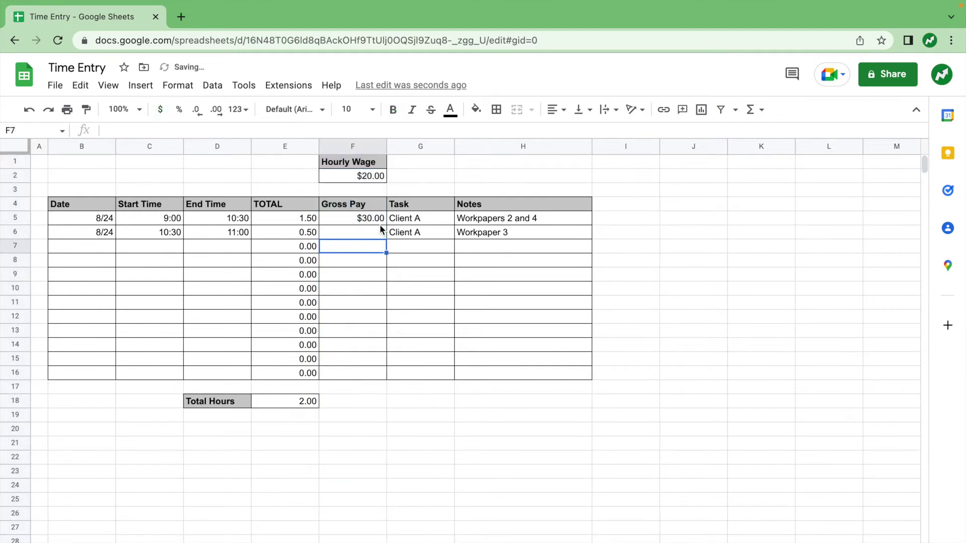
Try filling the Gross Pay formula from F5 down through F16 and check which cells the copies reference
{"action": "left_click", "coordinate": [379, 219]}
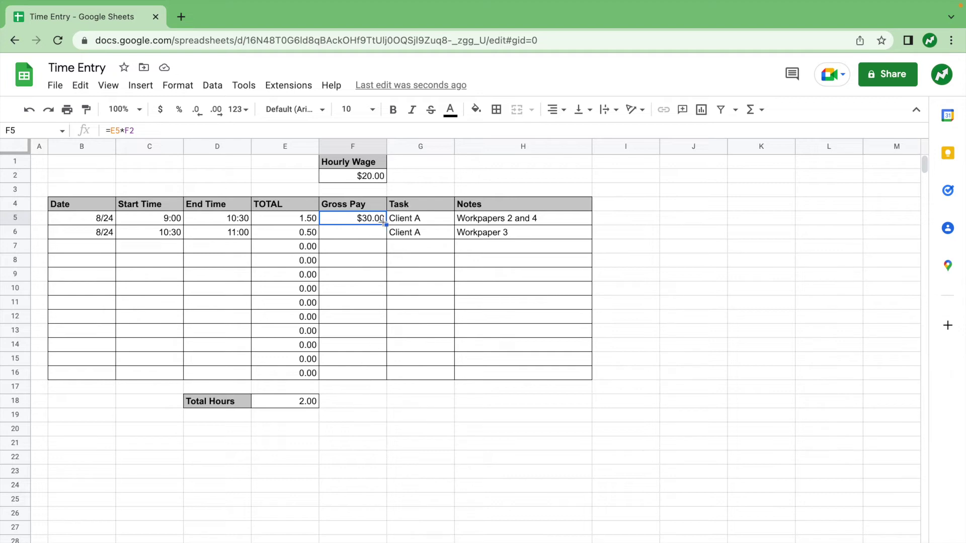
{"action": "left_click_drag", "start_coordinate": [385, 225], "coordinate": [386, 374]}
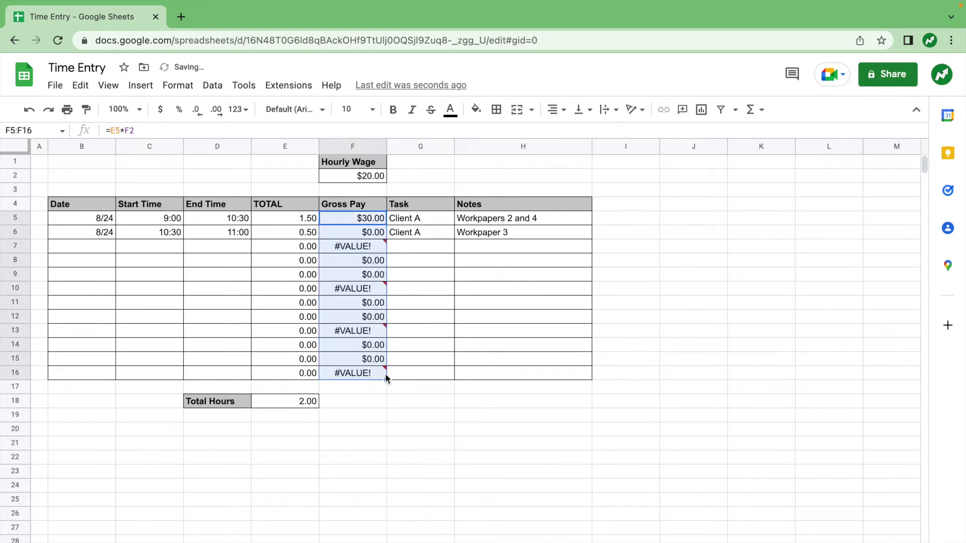
{"action": "left_click", "coordinate": [354, 260]}
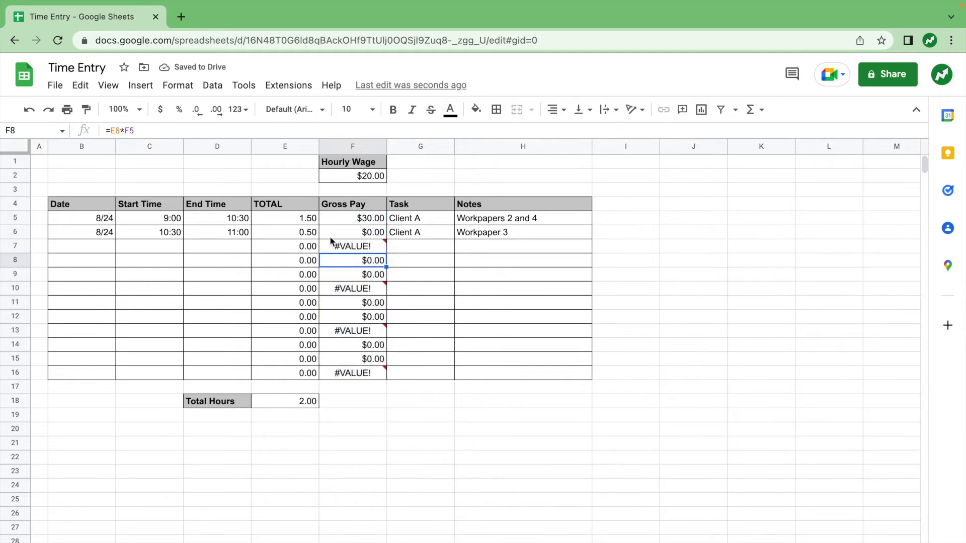
{"action": "left_click", "coordinate": [342, 217]}
{"action": "key", "text": "Down"}
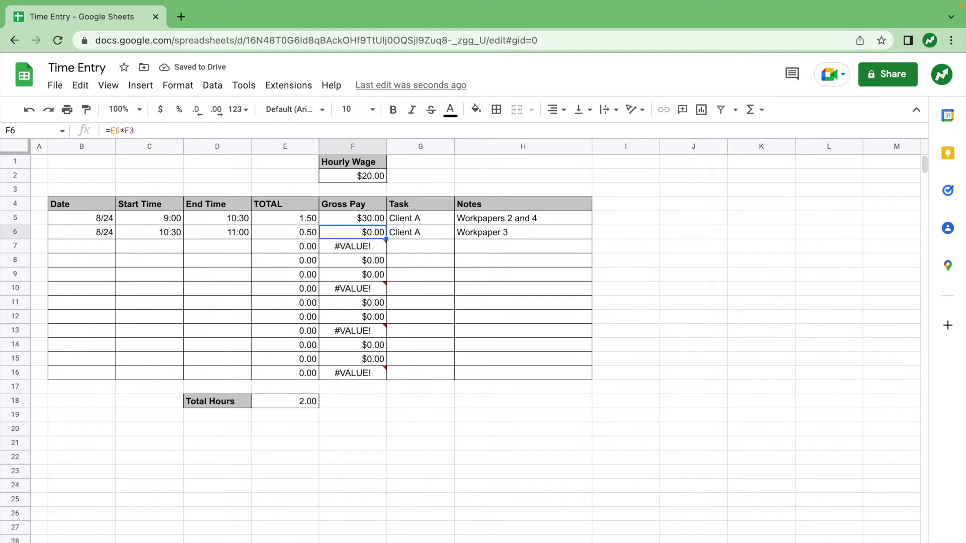
{"action": "left_click", "coordinate": [353, 218]}
{"action": "left_click", "coordinate": [292, 217]}
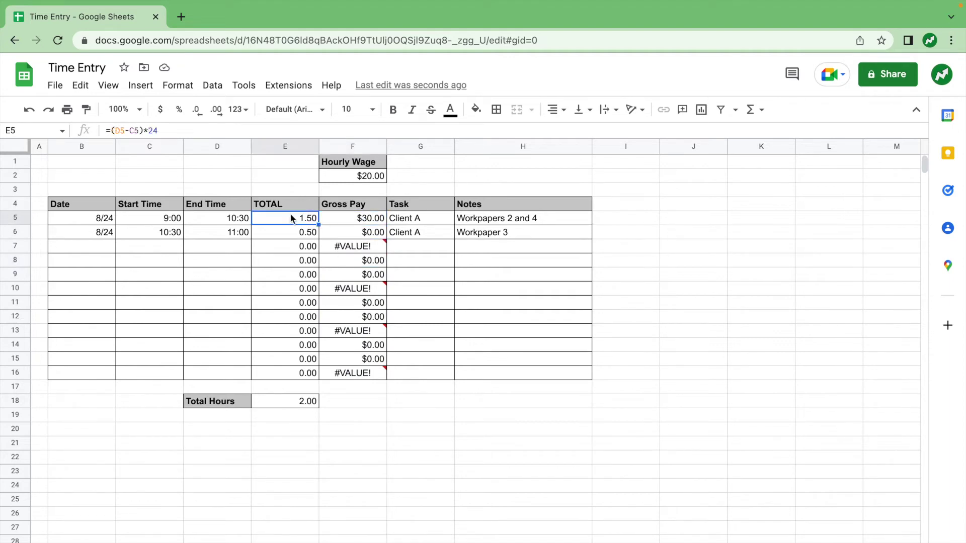
{"action": "left_click", "coordinate": [357, 177]}
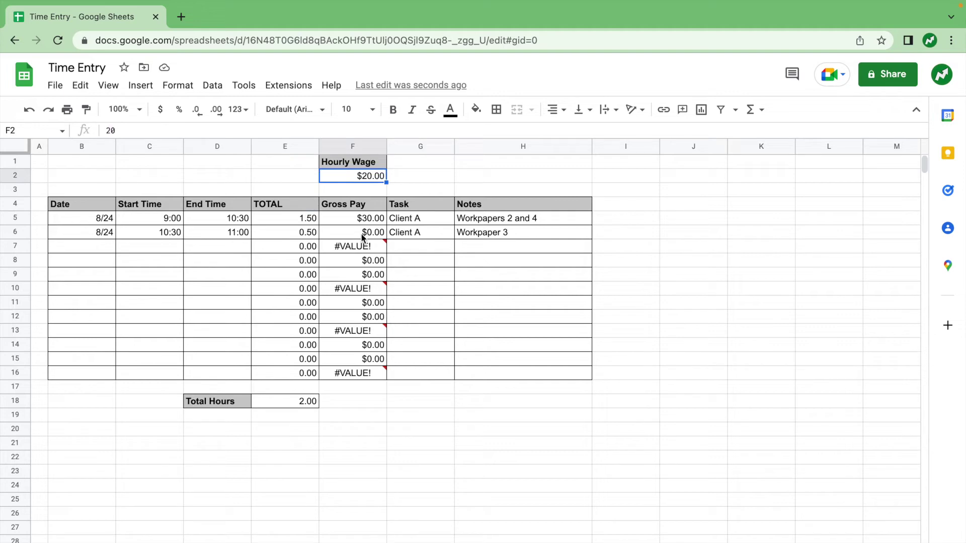
{"action": "double_click", "coordinate": [361, 233]}
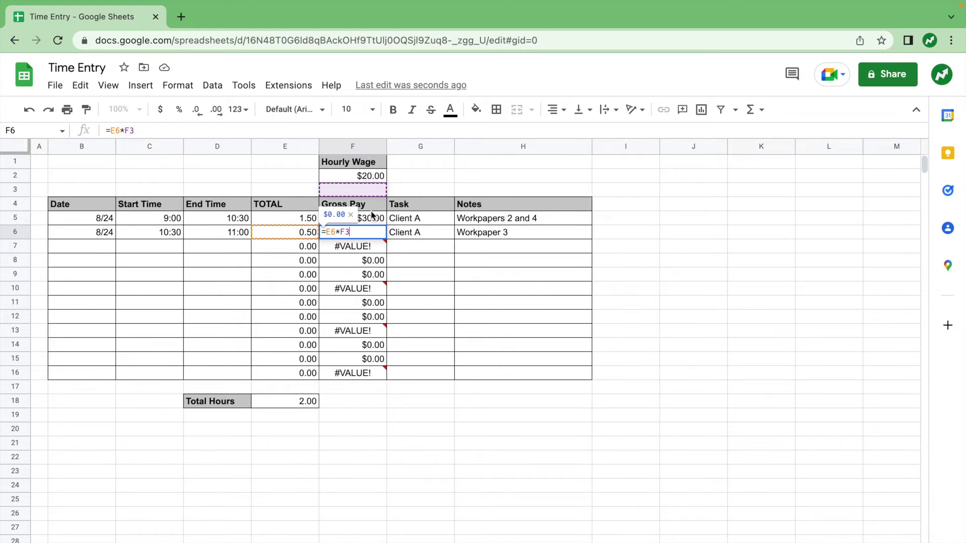
Clear the copied Gross Pay formulas from F6:F16
{"action": "left_click", "coordinate": [368, 260]}
{"action": "left_click", "coordinate": [369, 218]}
{"action": "left_click_drag", "start_coordinate": [370, 232], "coordinate": [371, 380]}
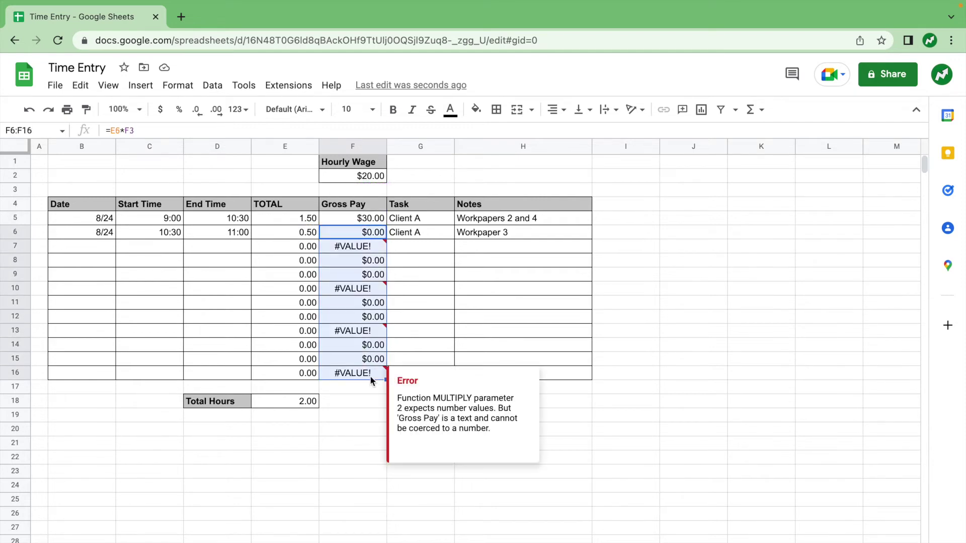
{"action": "key", "text": "Delete"}
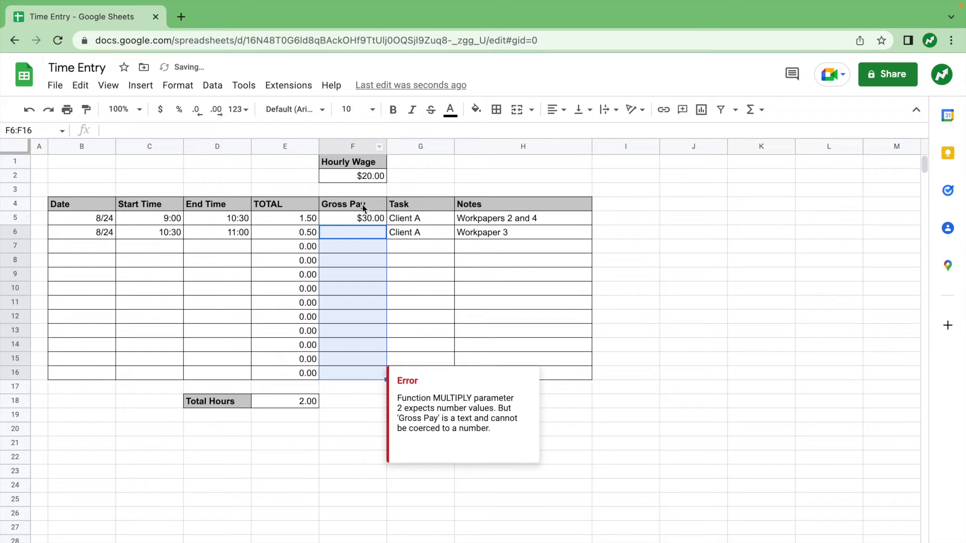
Edit the Gross Pay formula in F5 to lock its reference to the hourly wage cell F2 with a dollar sign
{"action": "left_click", "coordinate": [358, 219]}
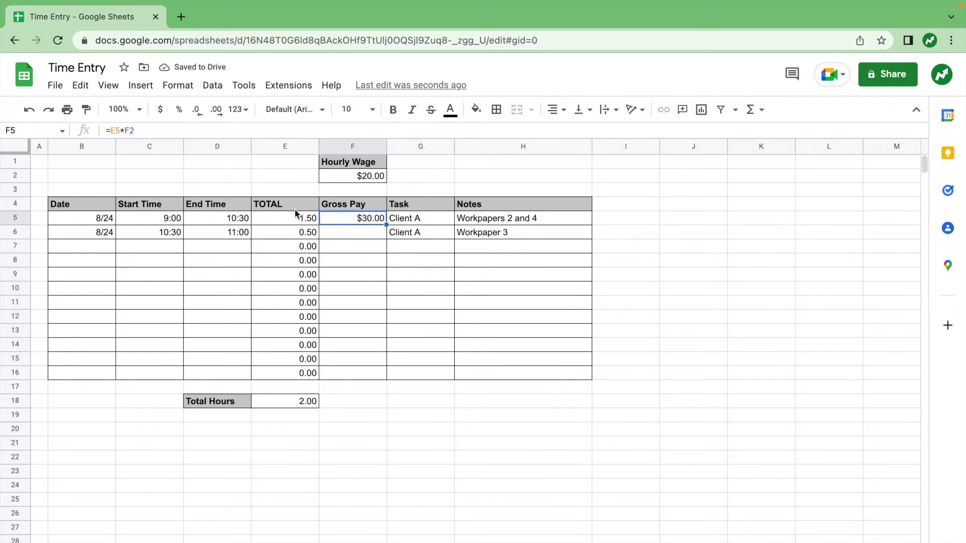
{"action": "left_click", "coordinate": [130, 131]}
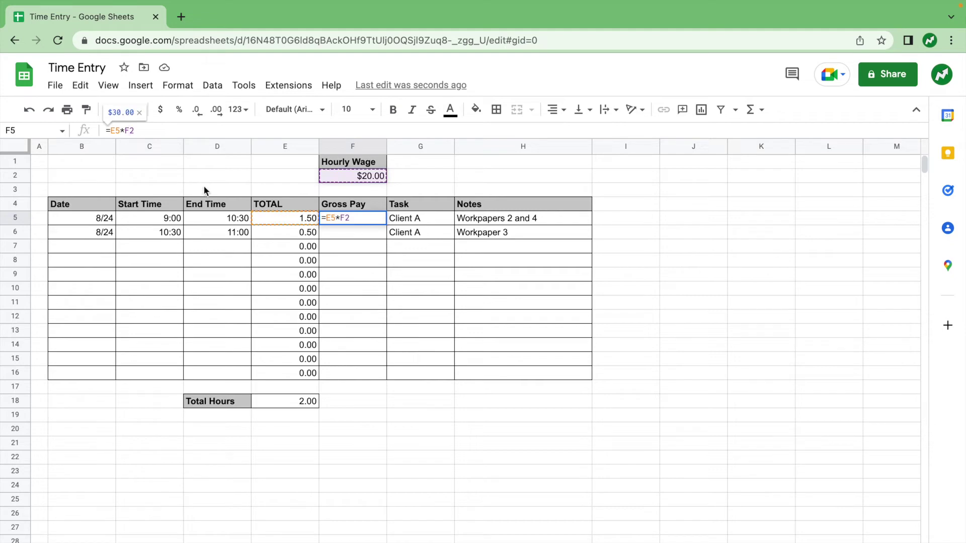
{"action": "type", "text": "$"}
{"action": "key", "text": "Return"}
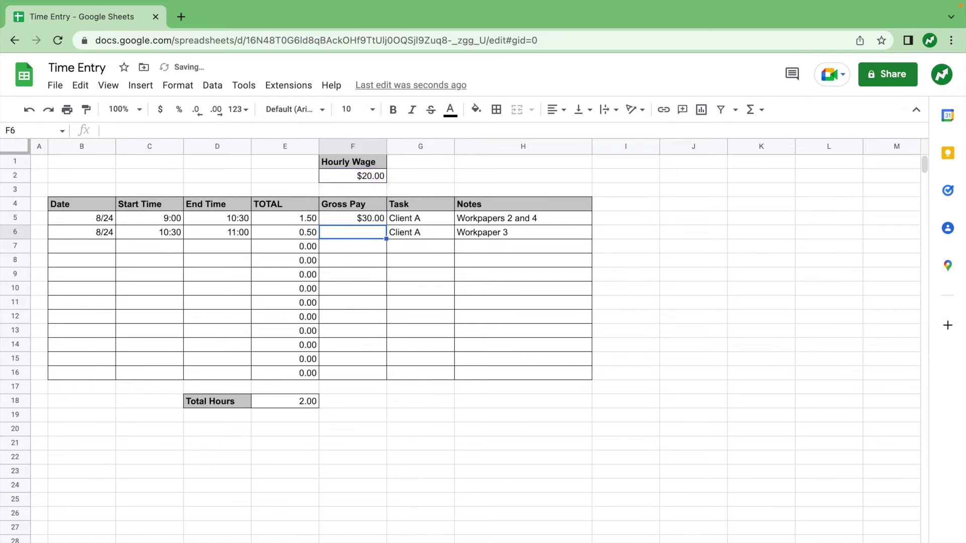
Fill the Gross Pay formula with the locked wage reference from F5 down through F16
{"action": "left_click", "coordinate": [381, 221]}
{"action": "left_click_drag", "start_coordinate": [382, 223], "coordinate": [382, 373]}
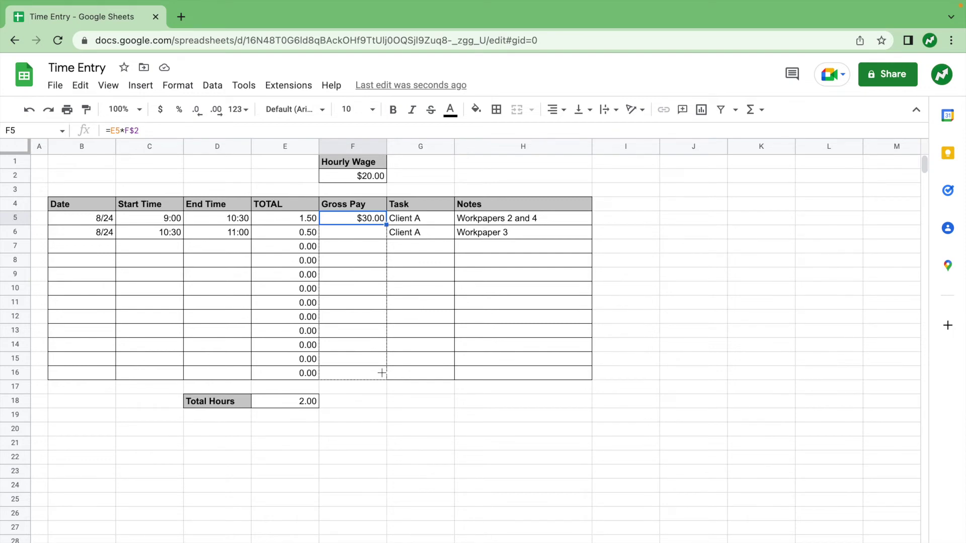
{"action": "left_click_drag", "start_coordinate": [381, 373], "coordinate": [382, 373]}
{"action": "left_click", "coordinate": [431, 343]}
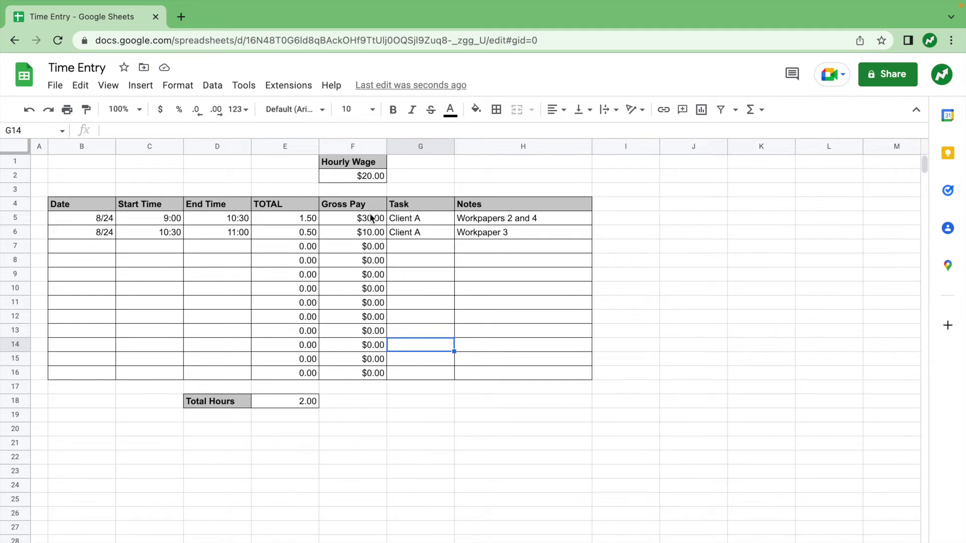
Total the Gross Pay column in F18 with a SUM formula over F5:F16
{"action": "left_click", "coordinate": [356, 401]}
{"action": "type", "text": "=SUM("}
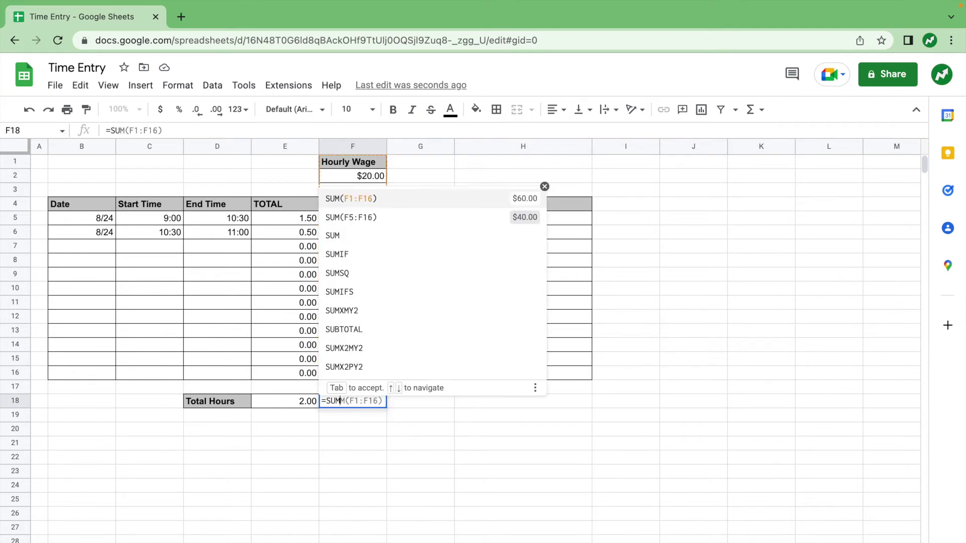
{"action": "left_click_drag", "start_coordinate": [372, 220], "coordinate": [374, 381]}
{"action": "key", "text": "Return"}
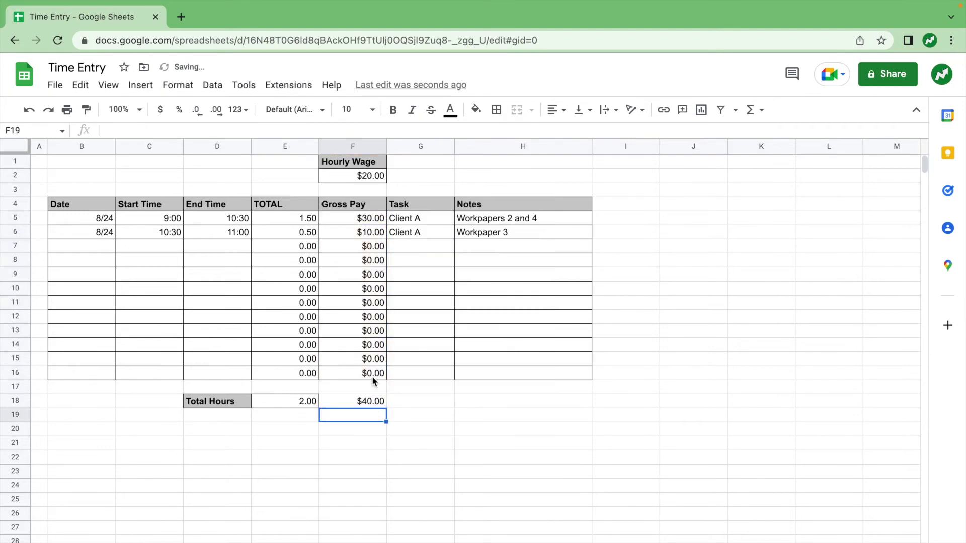
Add an outer border around the gross pay total in F18
{"action": "left_click", "coordinate": [373, 401]}
{"action": "left_click", "coordinate": [496, 109]}
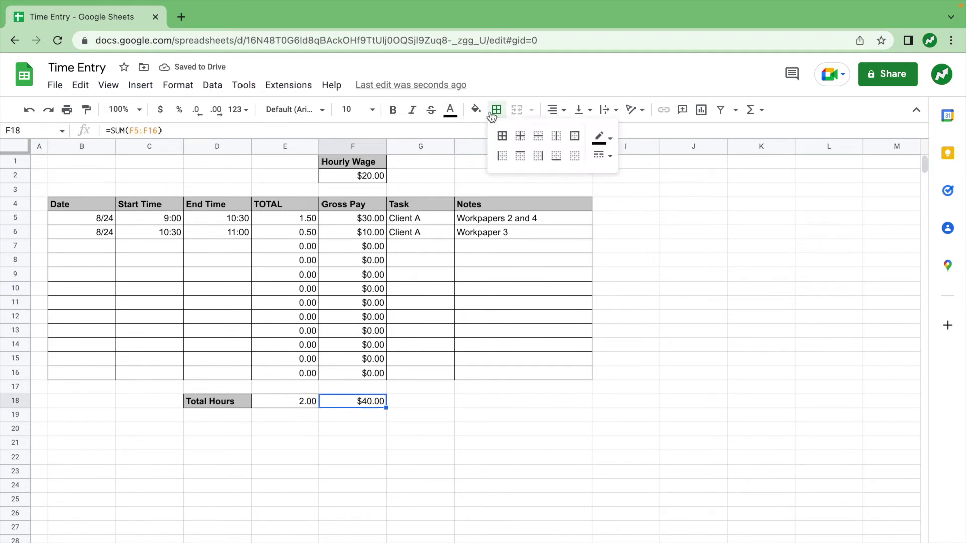
{"action": "left_click", "coordinate": [571, 134]}
{"action": "left_click", "coordinate": [472, 421]}
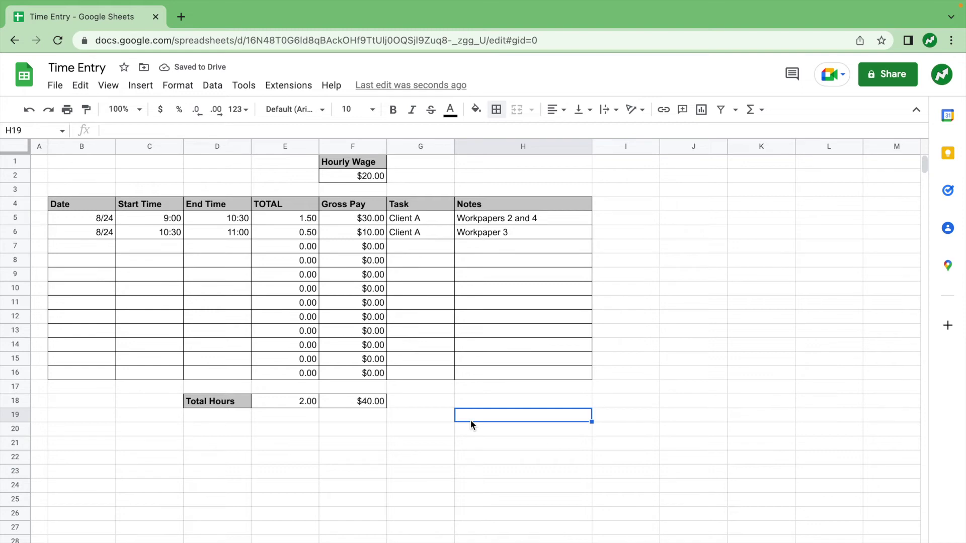
{"action": "left_click", "coordinate": [200, 279]}
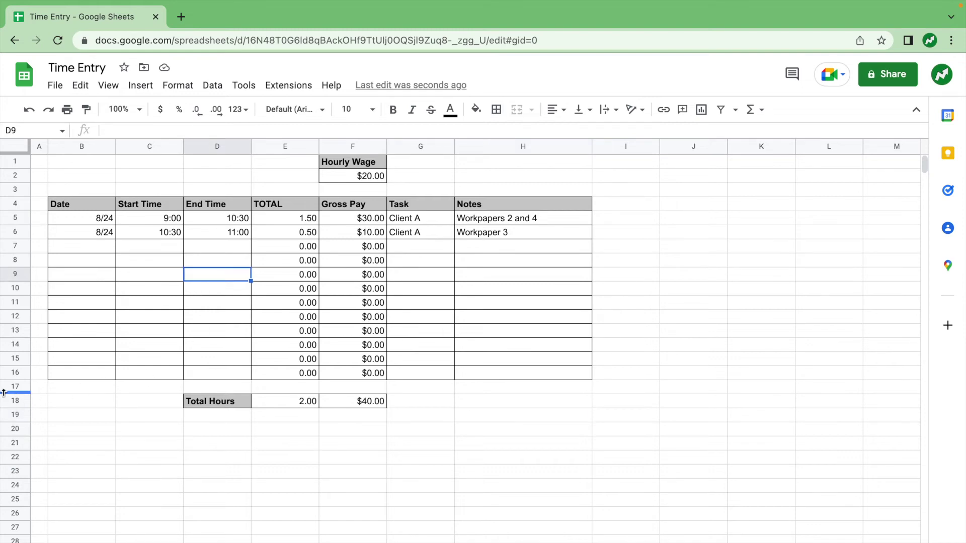
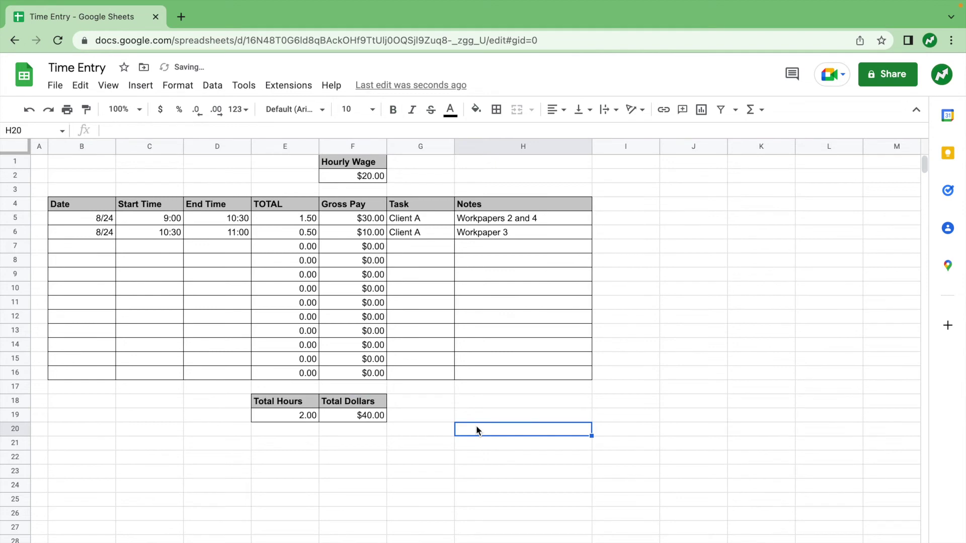
Enter a time record in row 7 with date 8/24, start time 11:00 and end time 11:10
{"action": "left_click", "coordinate": [92, 240]}
{"action": "type", "text": "8/24"}
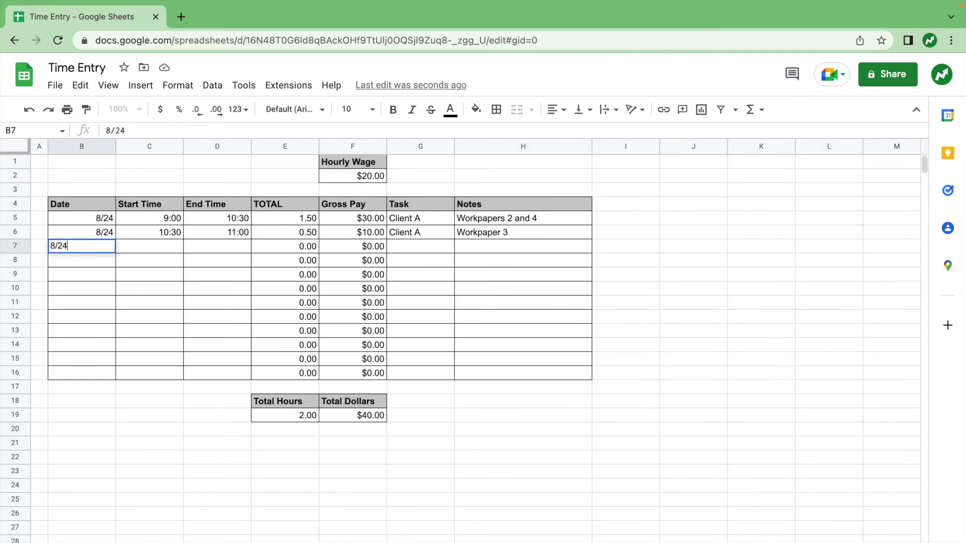
{"action": "key", "text": "Tab"}
{"action": "type", "text": "11:00"}
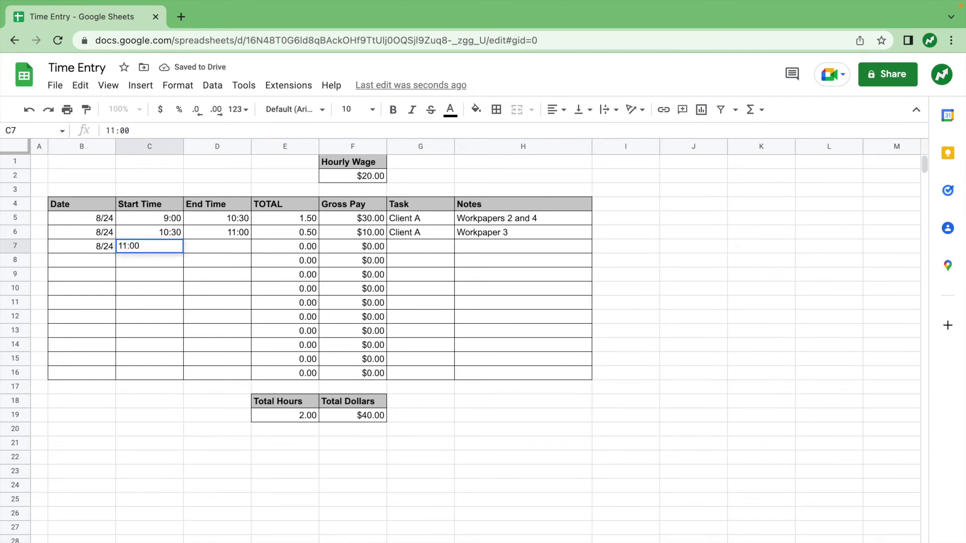
{"action": "key", "text": "Tab"}
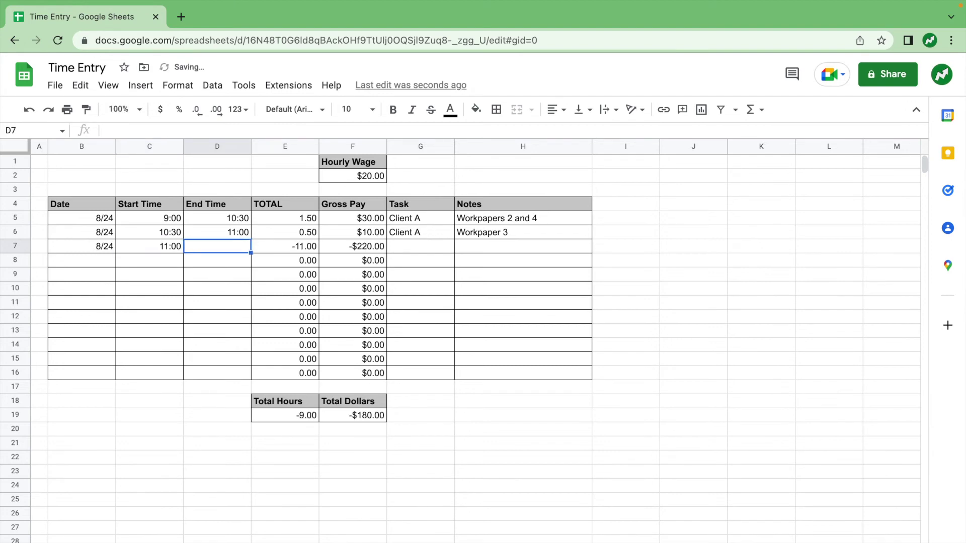
{"action": "type", "text": "11"}
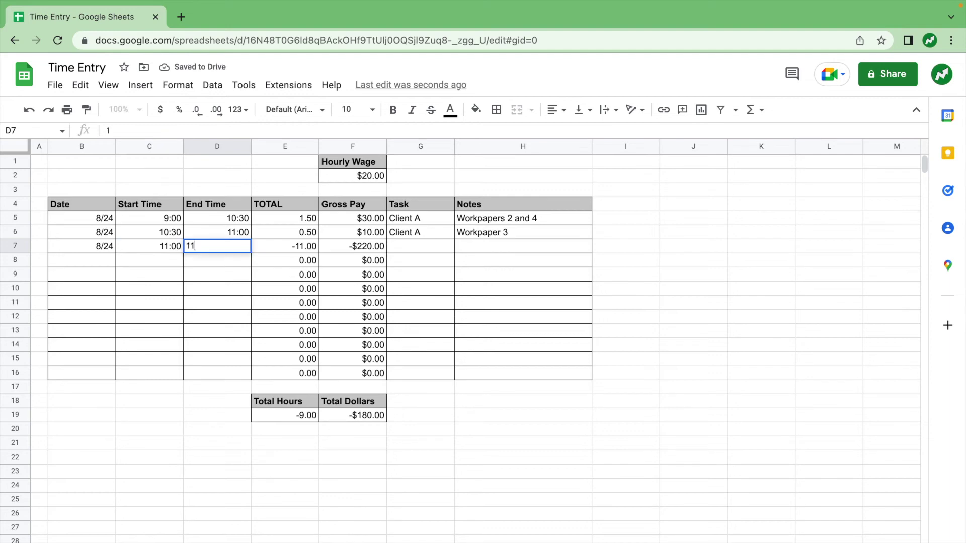
{"action": "type", "text": ":10"}
{"action": "key", "text": "Tab"}
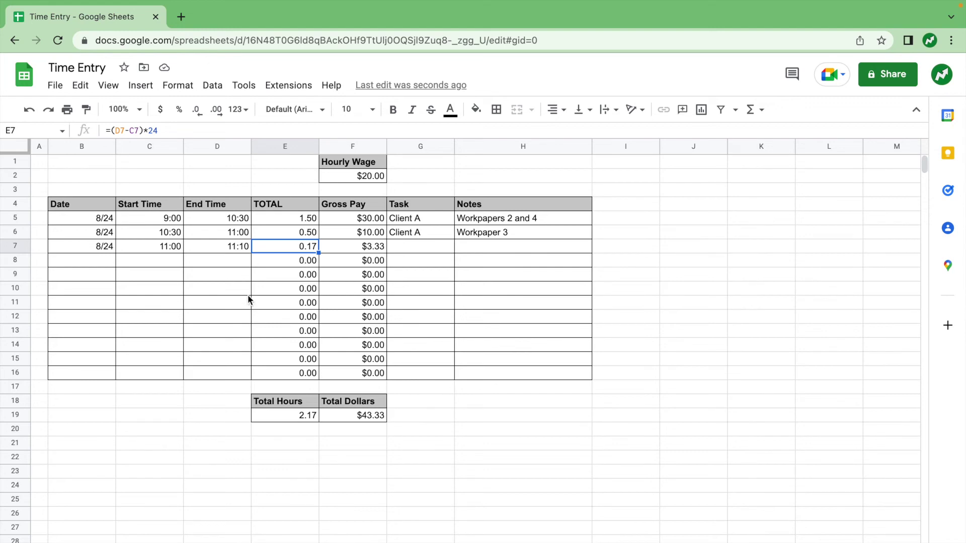
Wrap the TOTAL formula in E7 in ROUND with one decimal place: =ROUND(((D7-C7)*24),1)
{"action": "left_click", "coordinate": [173, 247]}
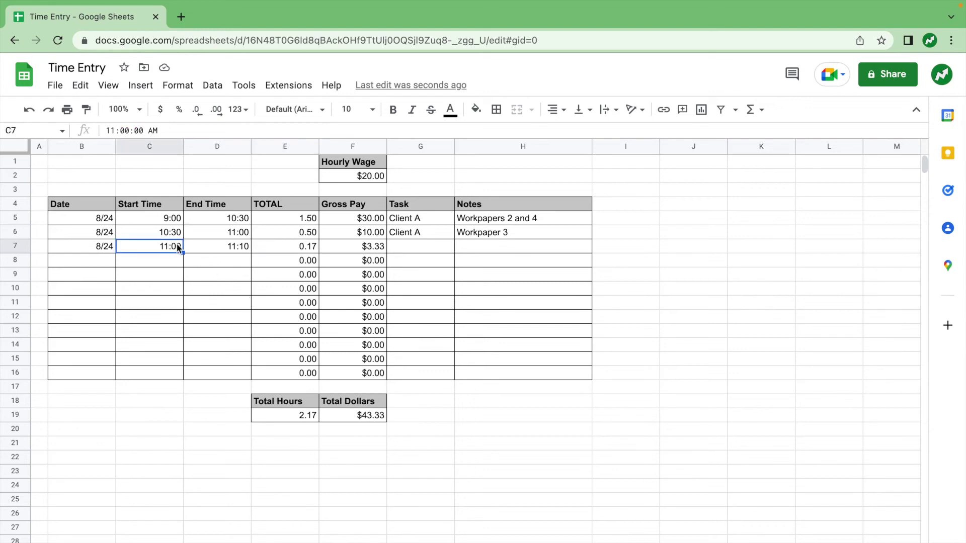
{"action": "left_click", "coordinate": [204, 247]}
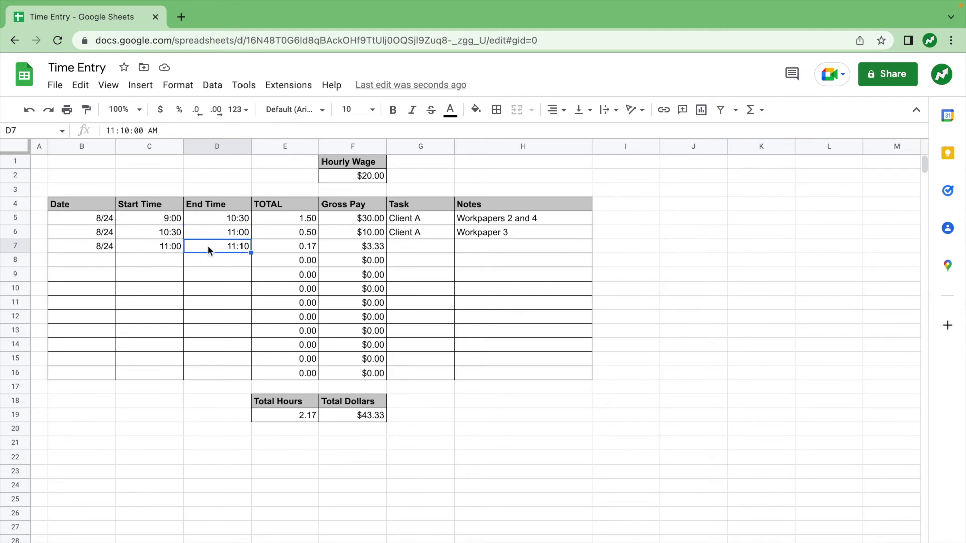
{"action": "left_click", "coordinate": [310, 248]}
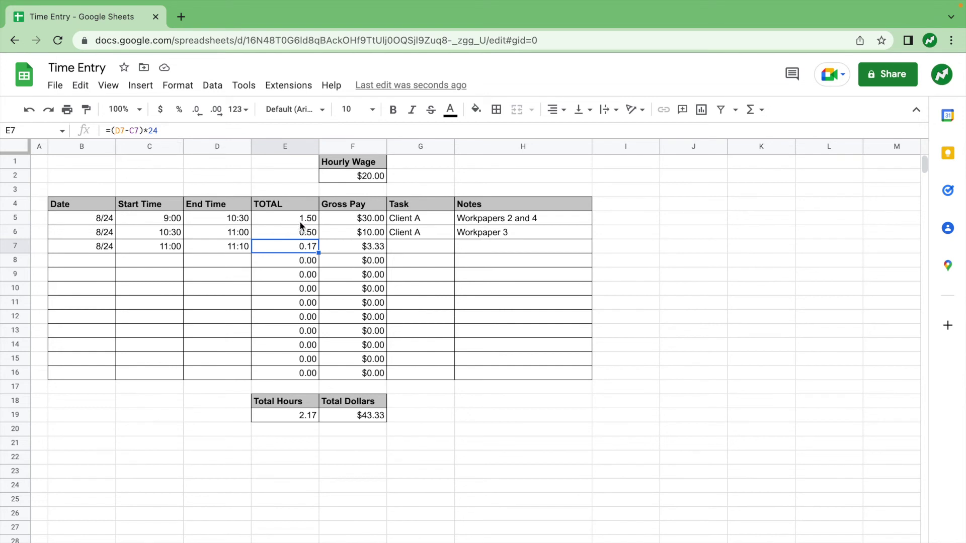
{"action": "left_click", "coordinate": [113, 133]}
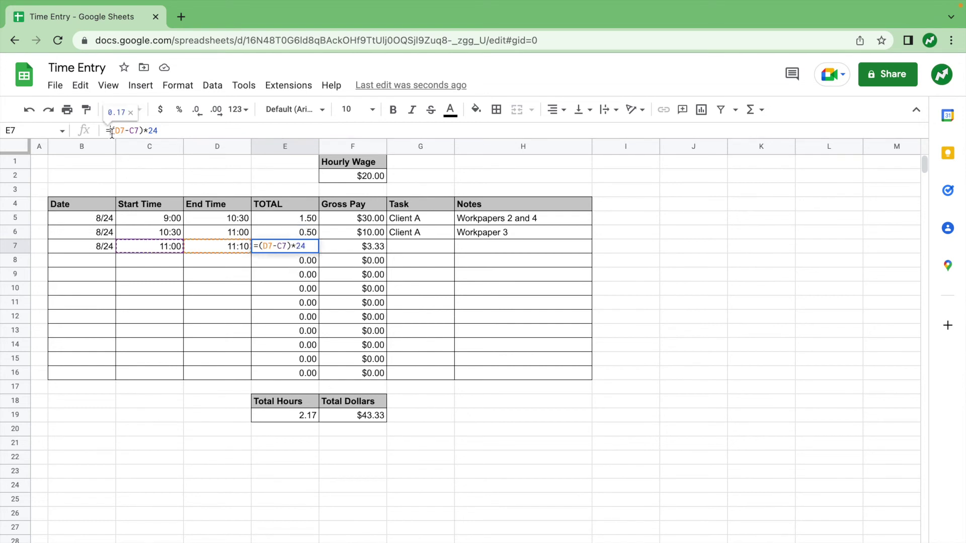
{"action": "type", "text": "ROUND"}
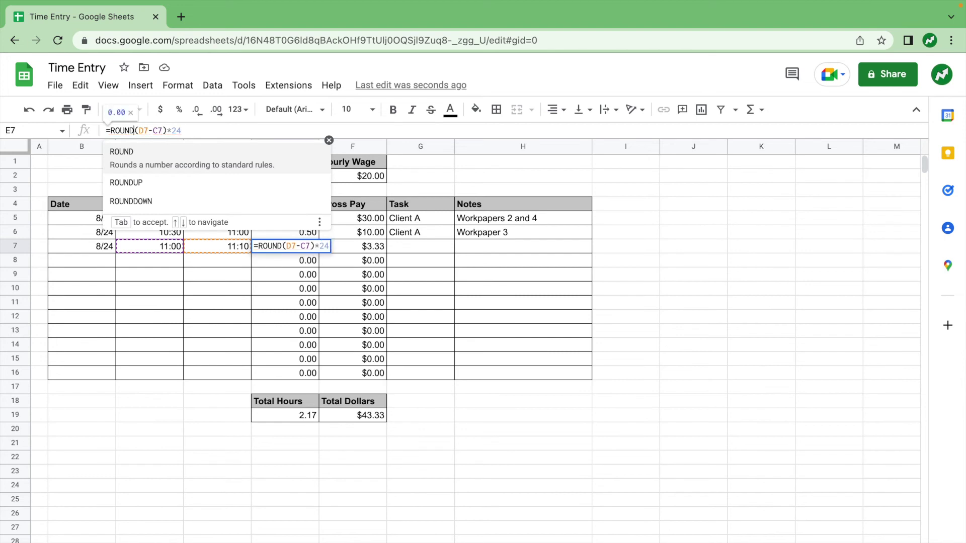
{"action": "type", "text": "(("}
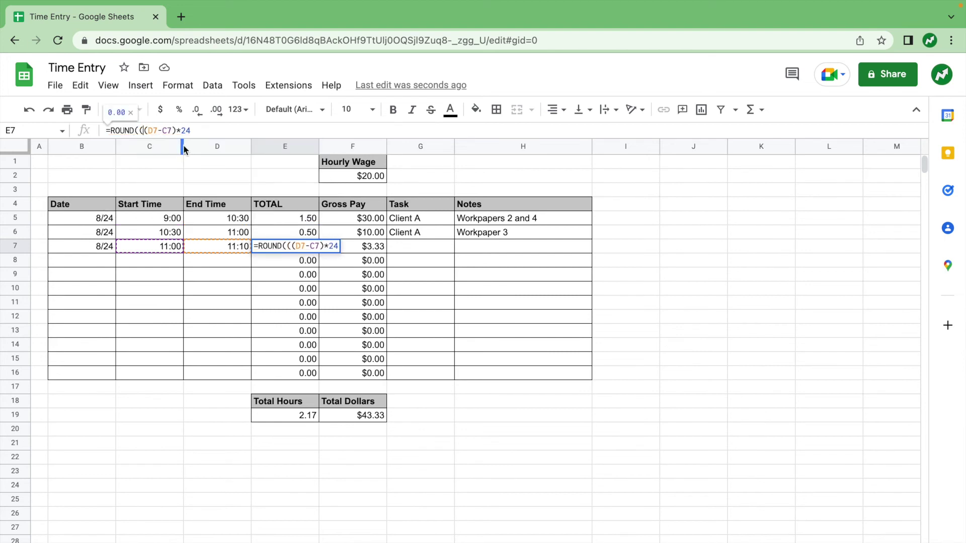
{"action": "left_click", "coordinate": [205, 130]}
{"action": "type", "text": ")"}
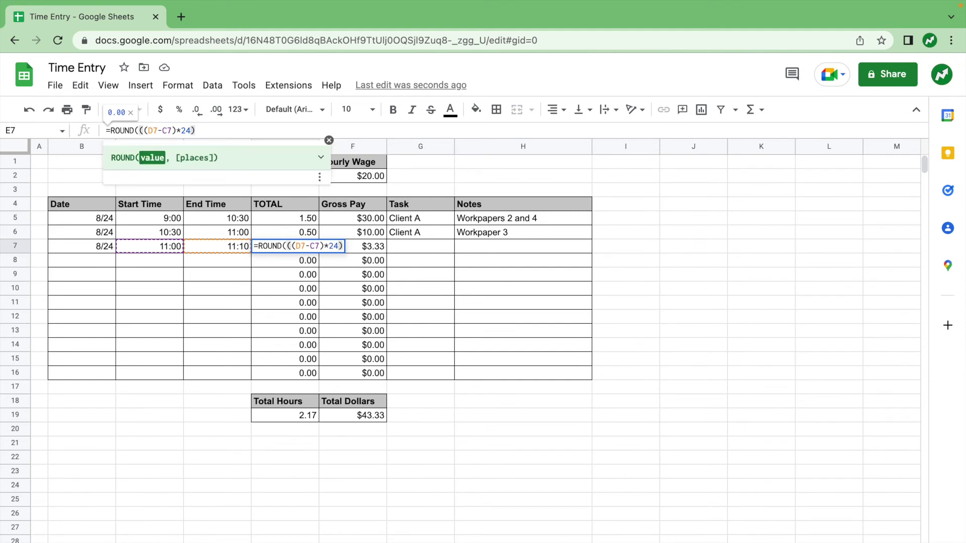
{"action": "type", "text": ","}
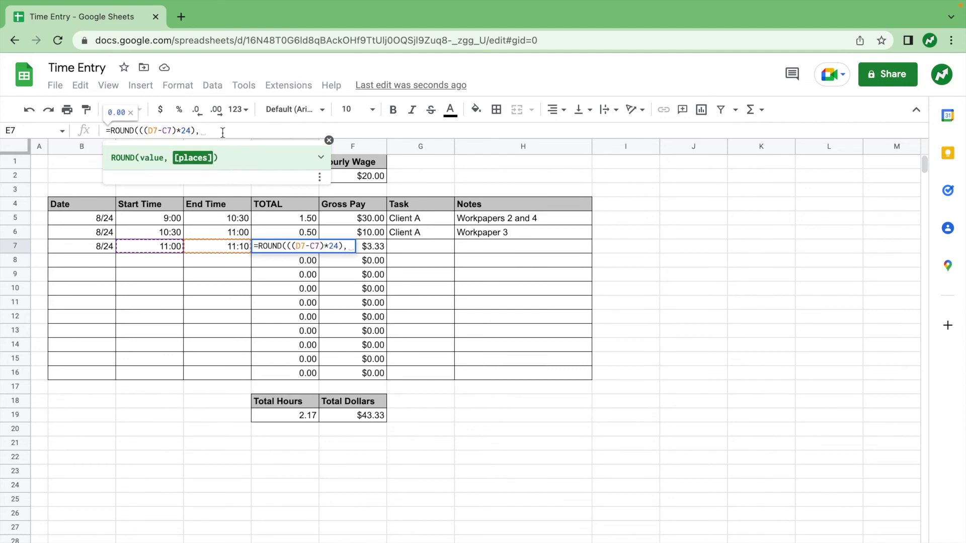
{"action": "type", "text": "1"}
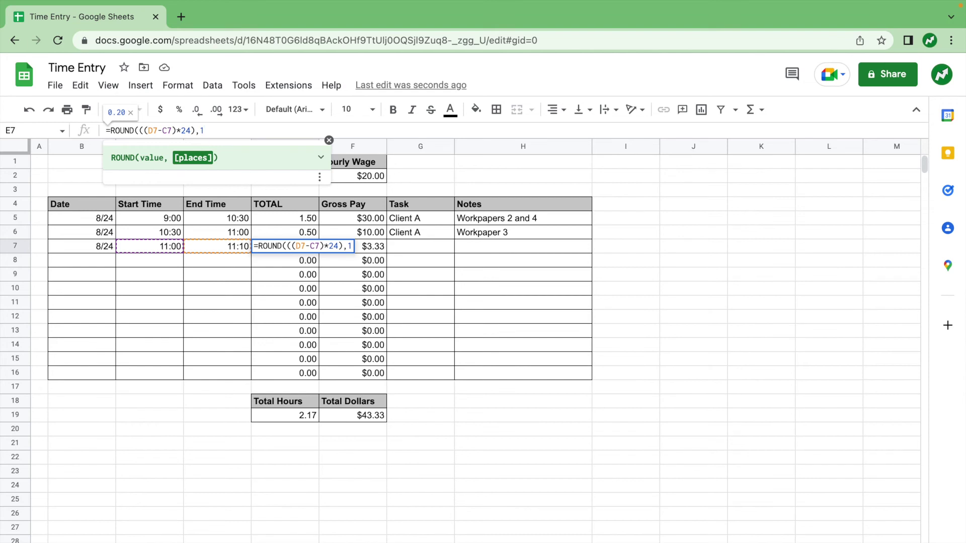
{"action": "key", "text": "Return"}
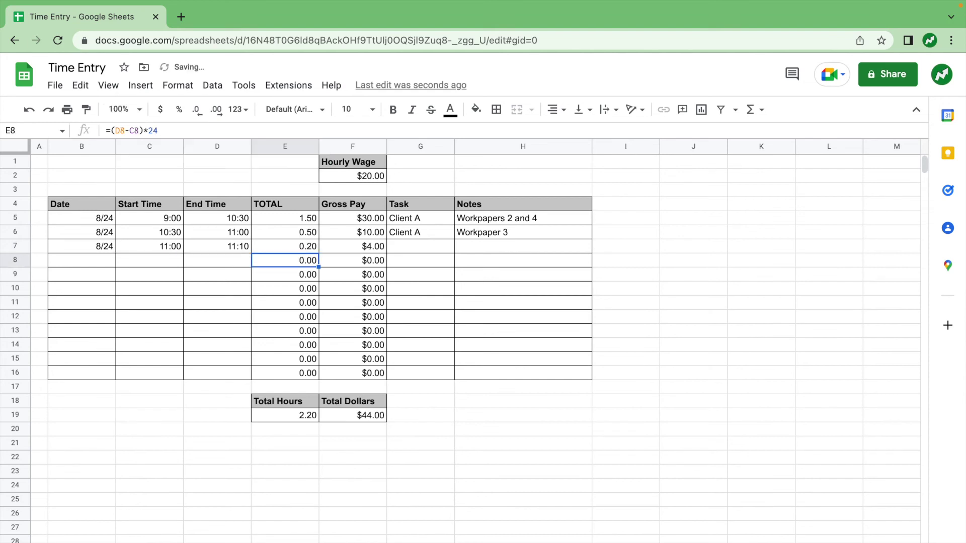
Copy the rounded TOTAL formula from E7 to the other cells of E5:E16
{"action": "left_click", "coordinate": [299, 246]}
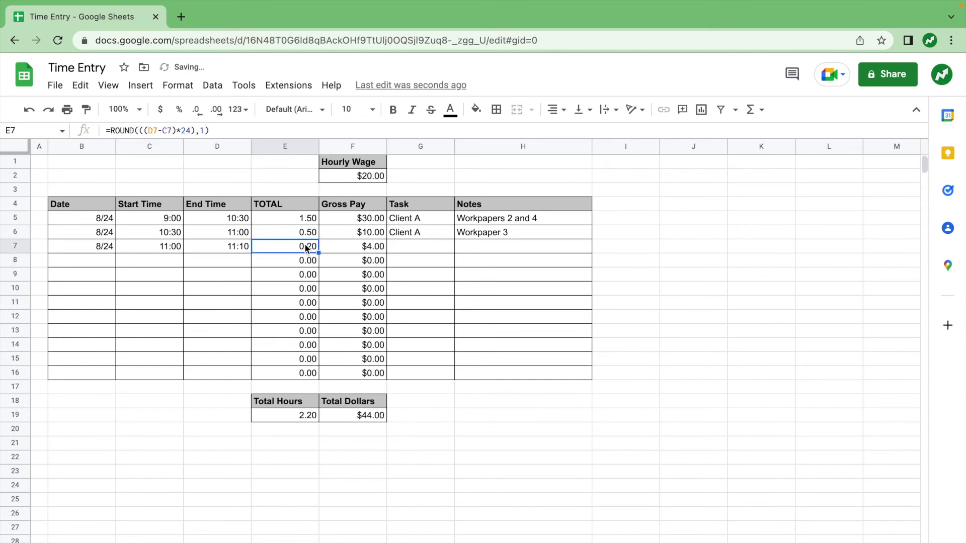
{"action": "left_click_drag", "start_coordinate": [317, 252], "coordinate": [307, 378]}
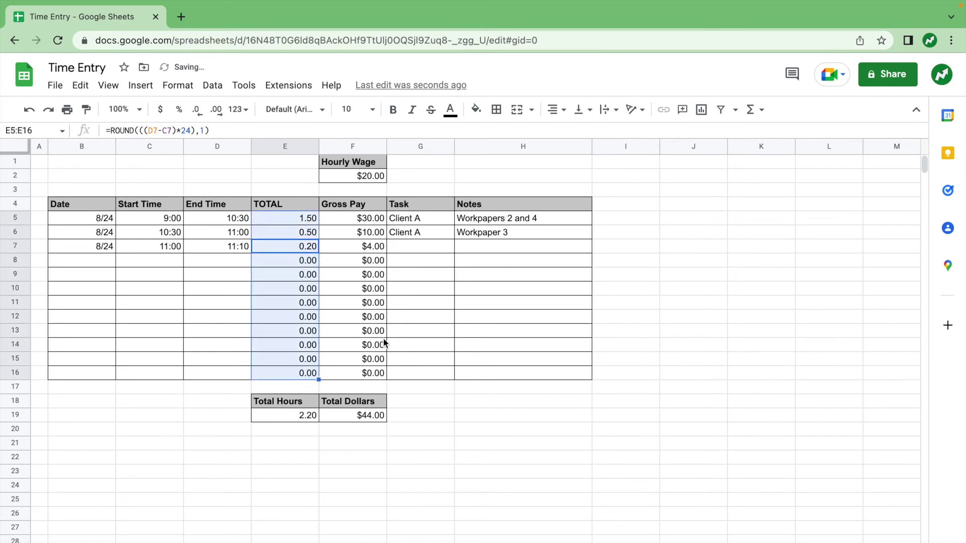
{"action": "left_click", "coordinate": [350, 322]}
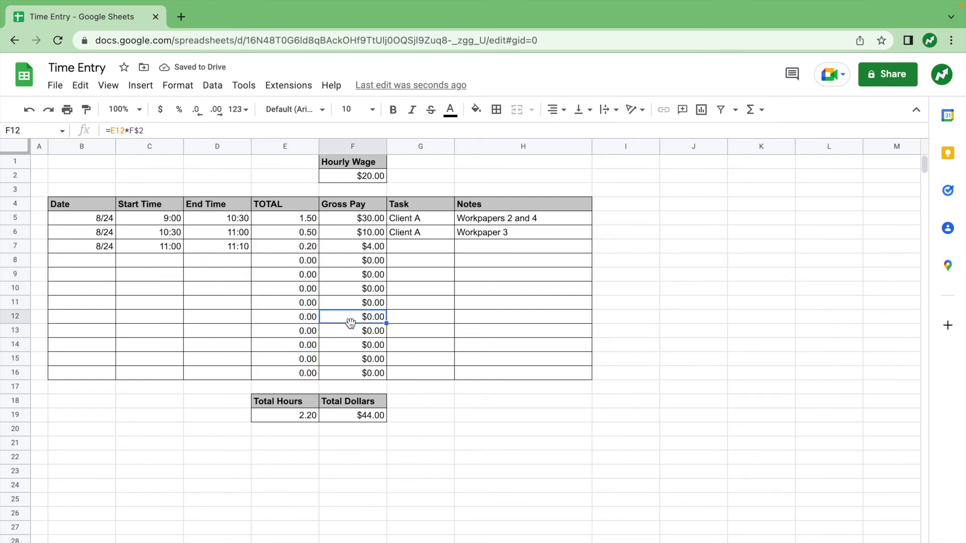
Enter start time 11:10 and end time 1:10 in row 8
{"action": "left_click", "coordinate": [169, 261]}
{"action": "type", "text": "11:10"}
{"action": "key", "text": "Tab"}
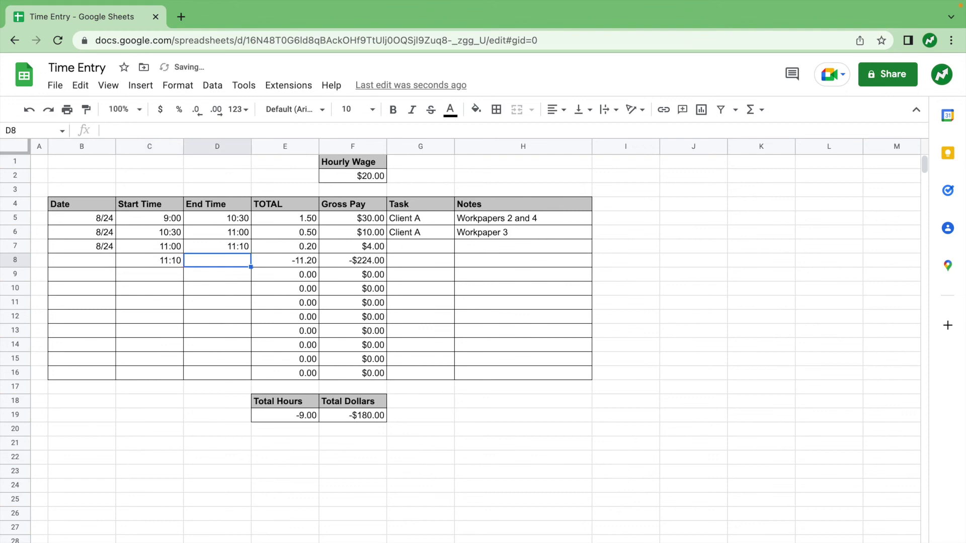
{"action": "type", "text": "13"}
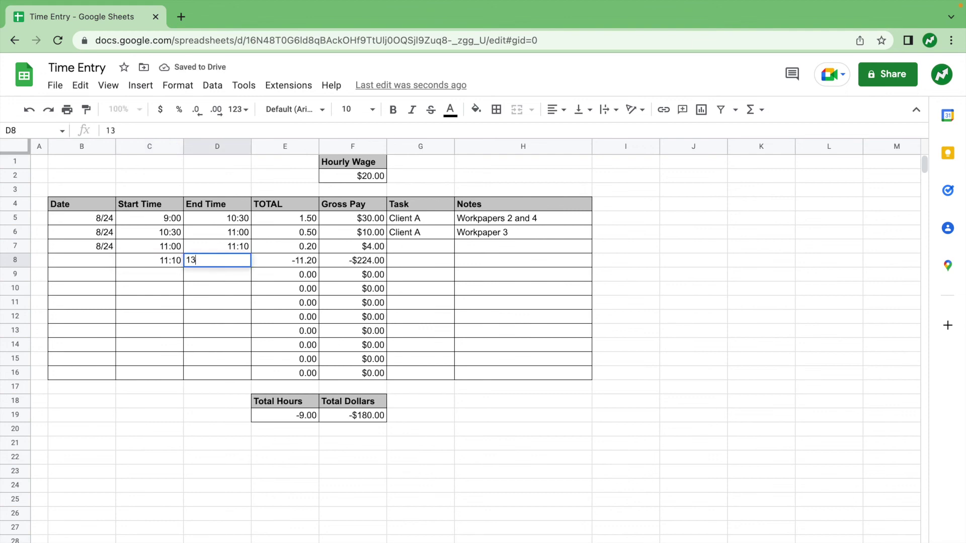
{"action": "key", "text": "BackSpace"}
{"action": "type", "text": ":10"}
{"action": "left_click", "coordinate": [193, 316]}
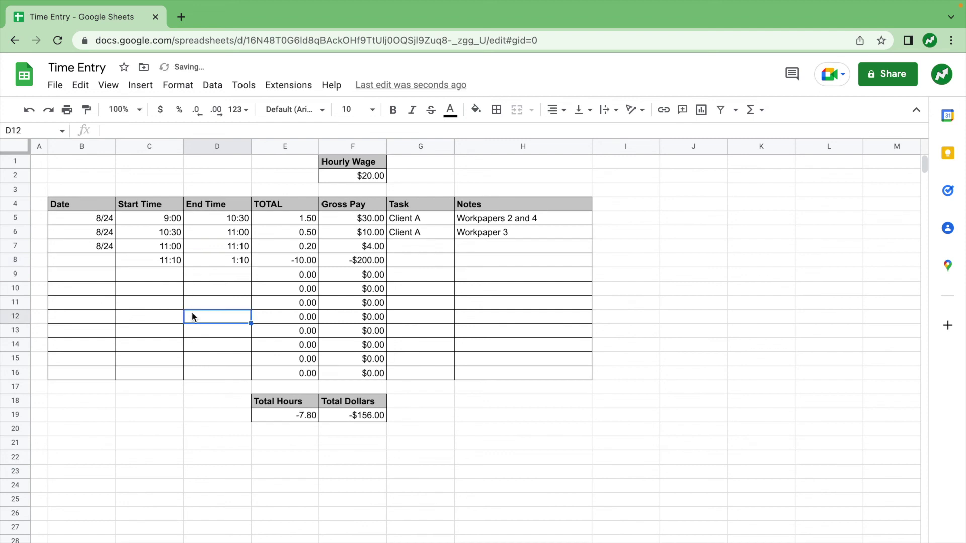
Change the end time in row 8 to 13:10 and enter 8/24 as that row's date
{"action": "left_click", "coordinate": [226, 265]}
{"action": "type", "text": "13:10"}
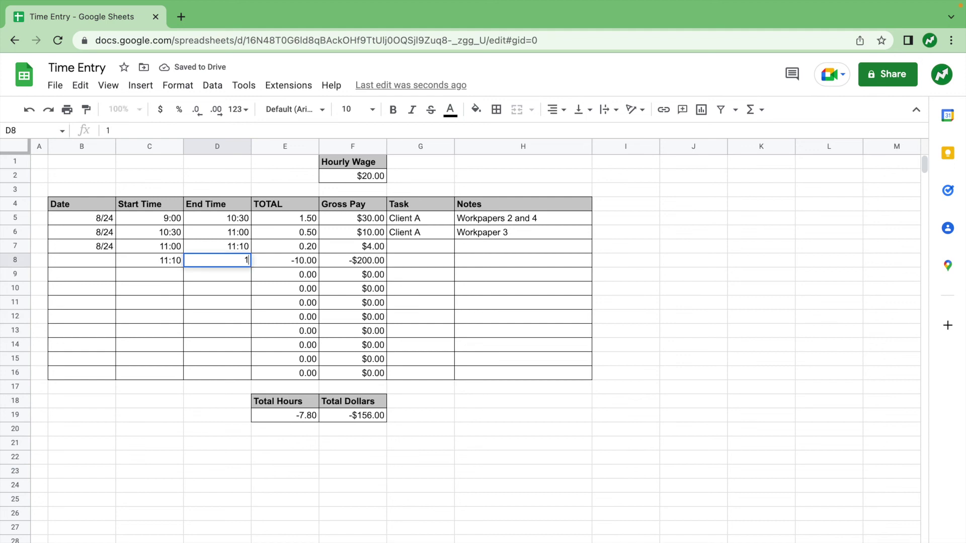
{"action": "left_click", "coordinate": [220, 294]}
{"action": "left_click", "coordinate": [98, 259]}
{"action": "type", "text": "8/24"}
{"action": "left_click", "coordinate": [161, 296]}
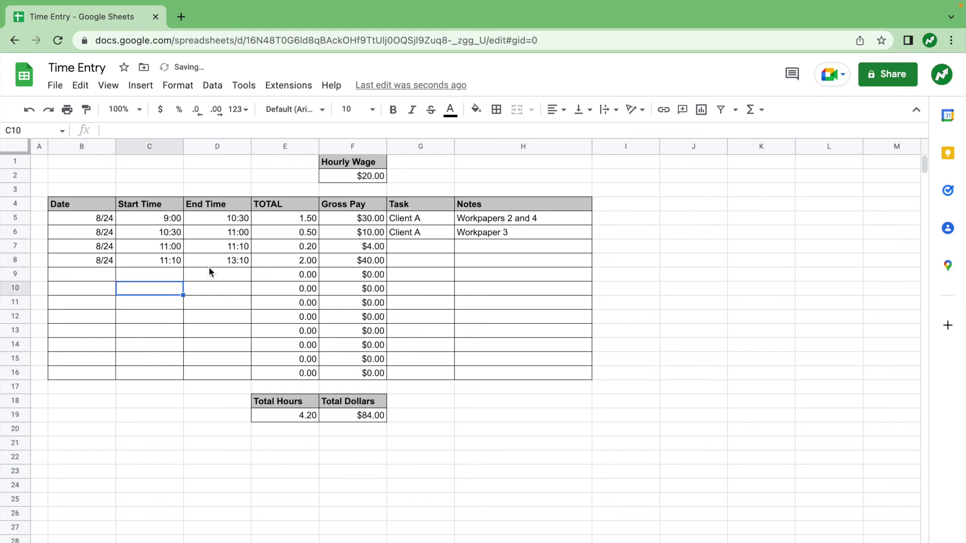